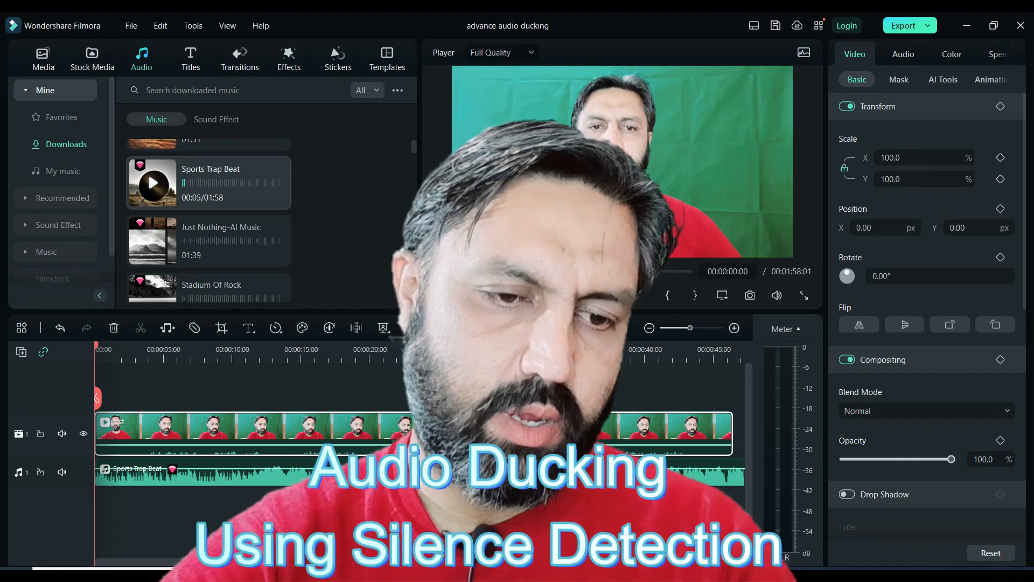
# - Review the project's test clip, the music clip on the timeline and the downloaded music list containing Sports Trap Beat
pyautogui.click(43, 59)
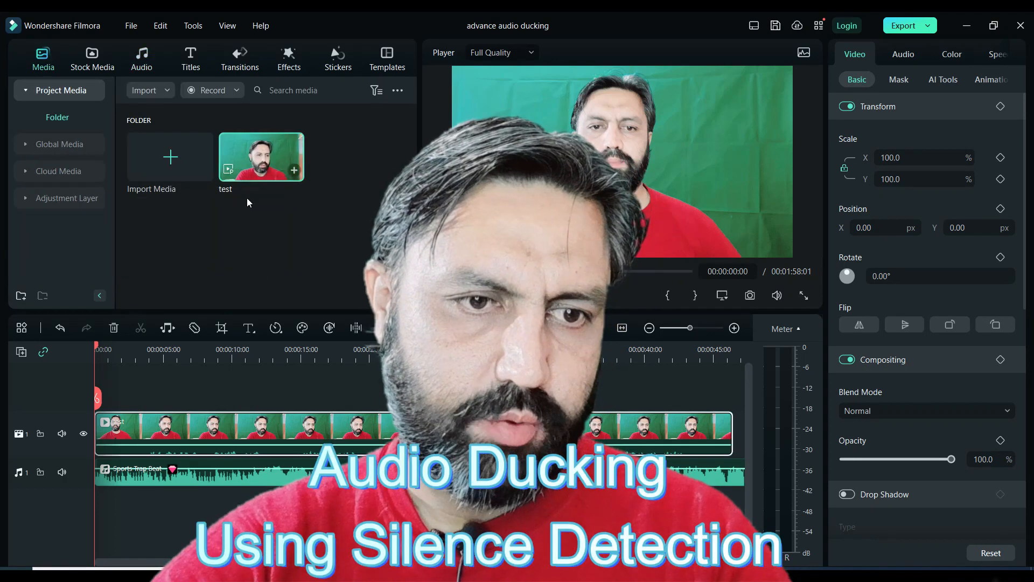
pyautogui.click(266, 478)
pyautogui.click(141, 66)
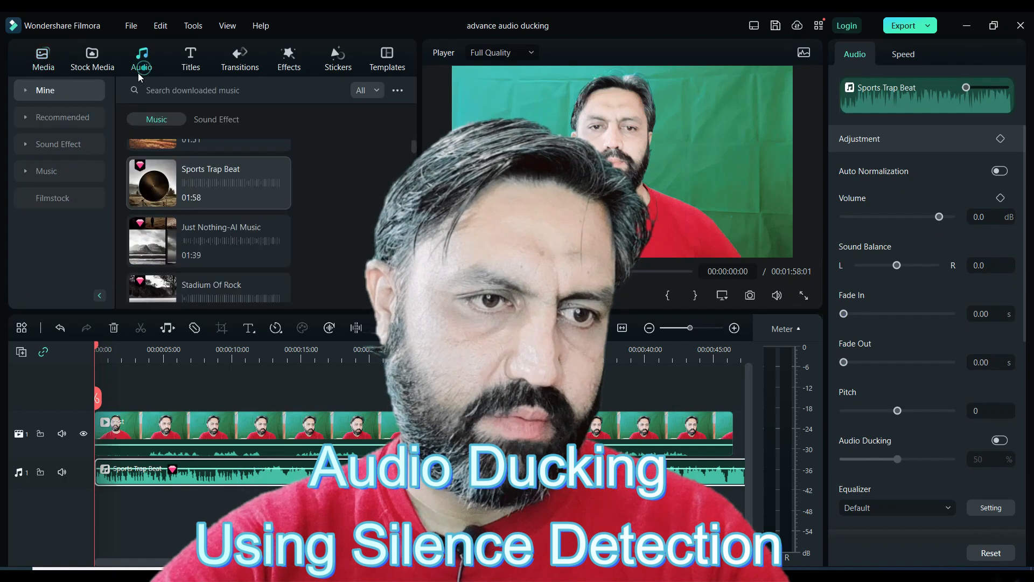
pyautogui.click(47, 92)
pyautogui.click(65, 141)
pyautogui.click(64, 137)
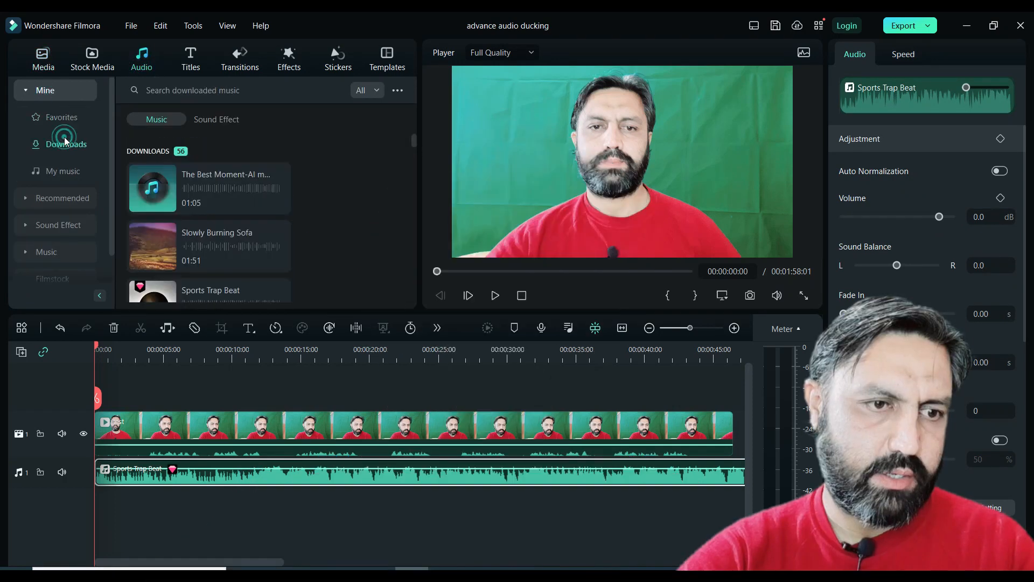
pyautogui.scroll(-2, 183, 186)
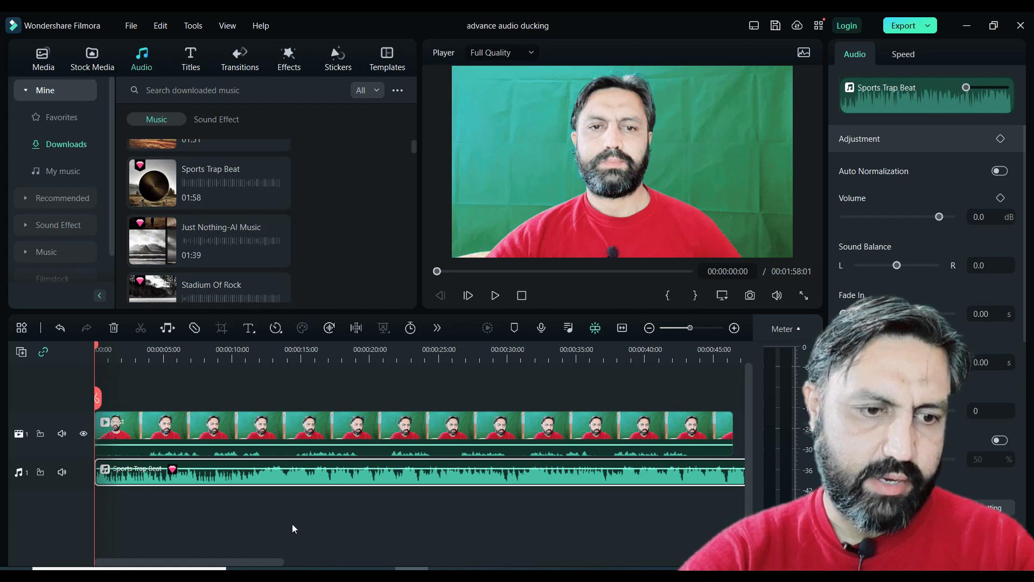
# - Select the test video clip and look through the additional timeline tools and the toolbar customization list without saving changes
pyautogui.click(332, 430)
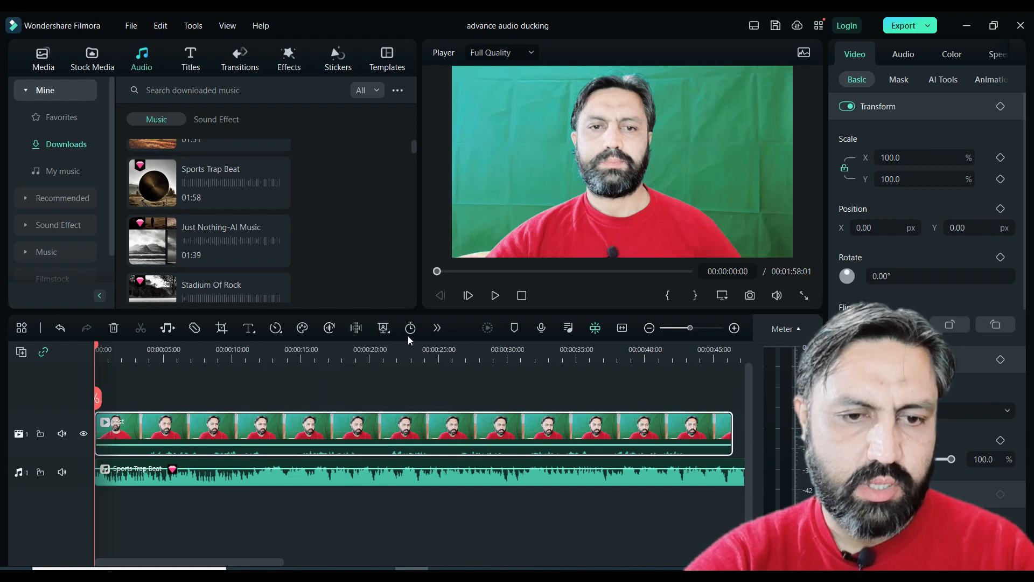
pyautogui.click(438, 328)
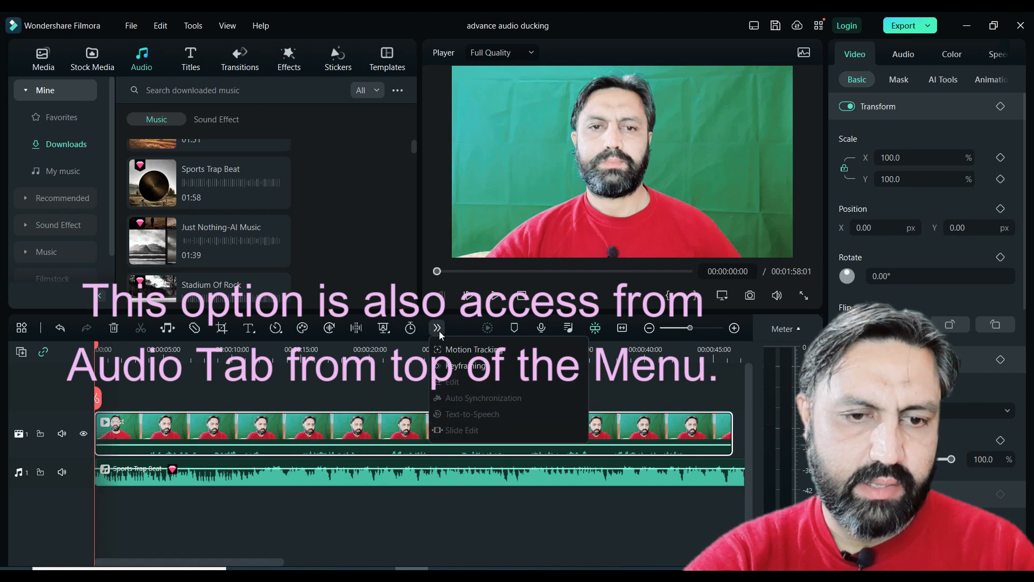
pyautogui.click(22, 328)
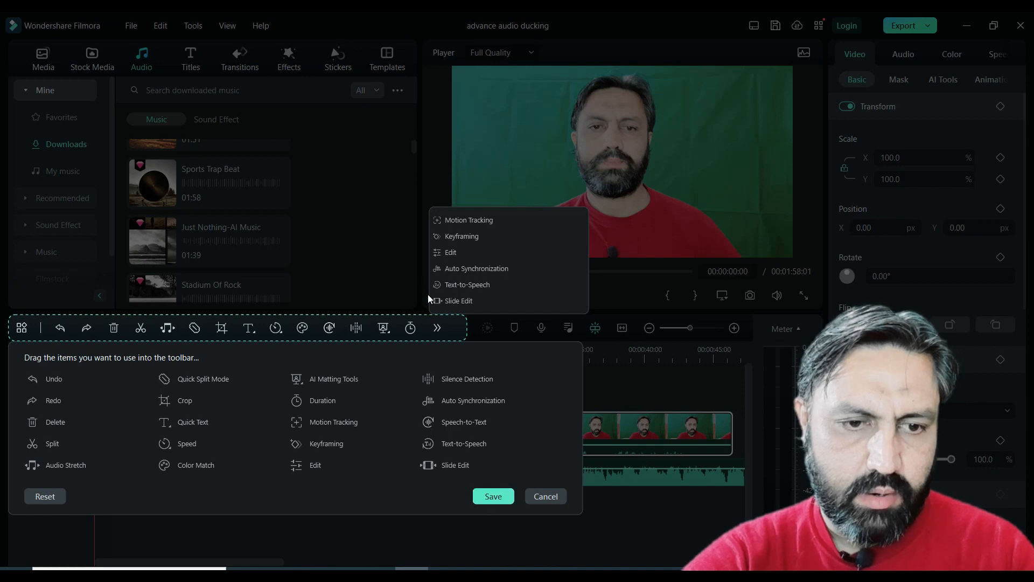
pyautogui.click(538, 497)
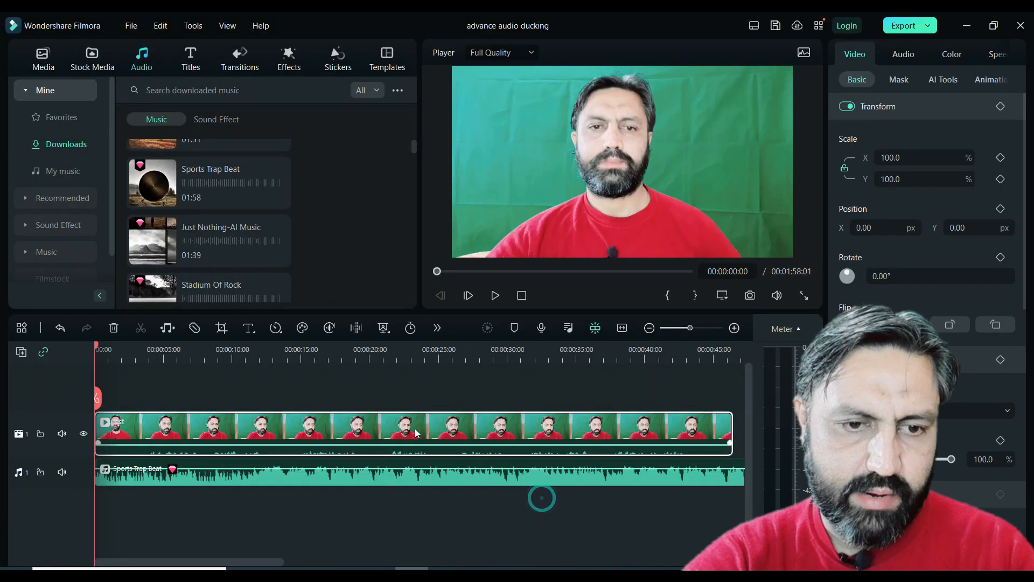
# - Run Silence Detection on the test clip with a minimum duration of 1.5 s
pyautogui.click(356, 329)
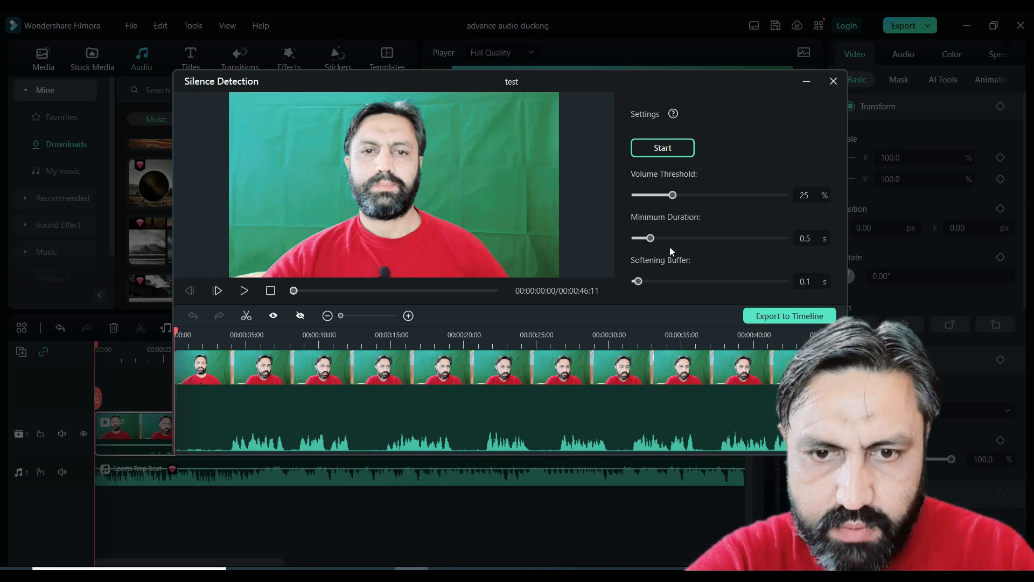
pyautogui.click(806, 238)
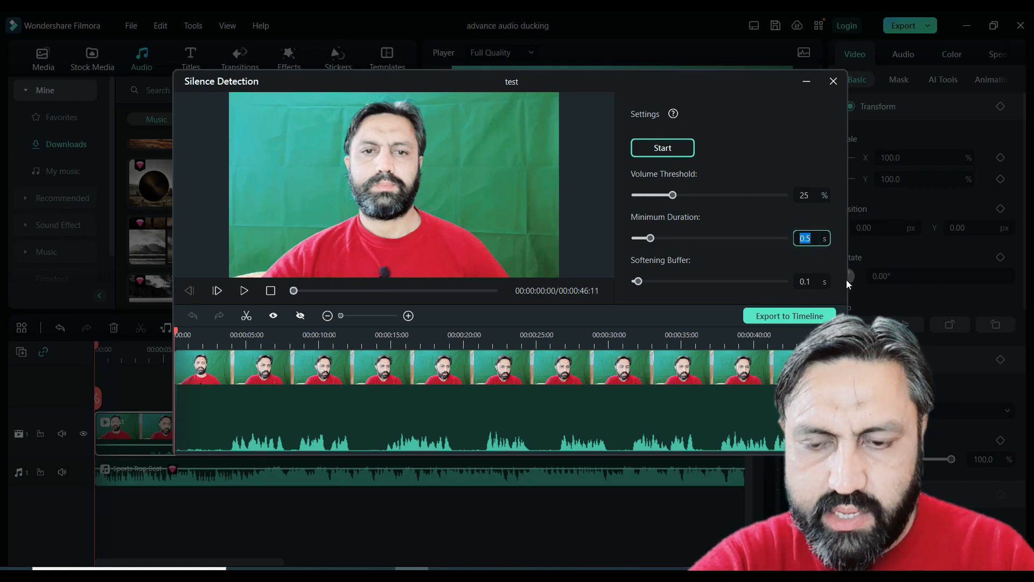
pyautogui.write('1.5')
pyautogui.click(776, 223)
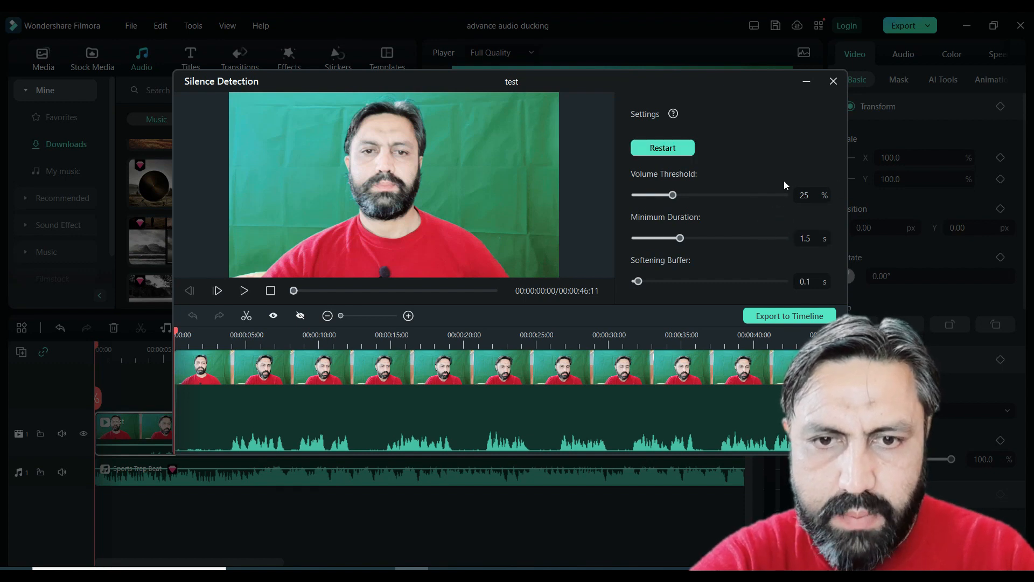
pyautogui.click(662, 147)
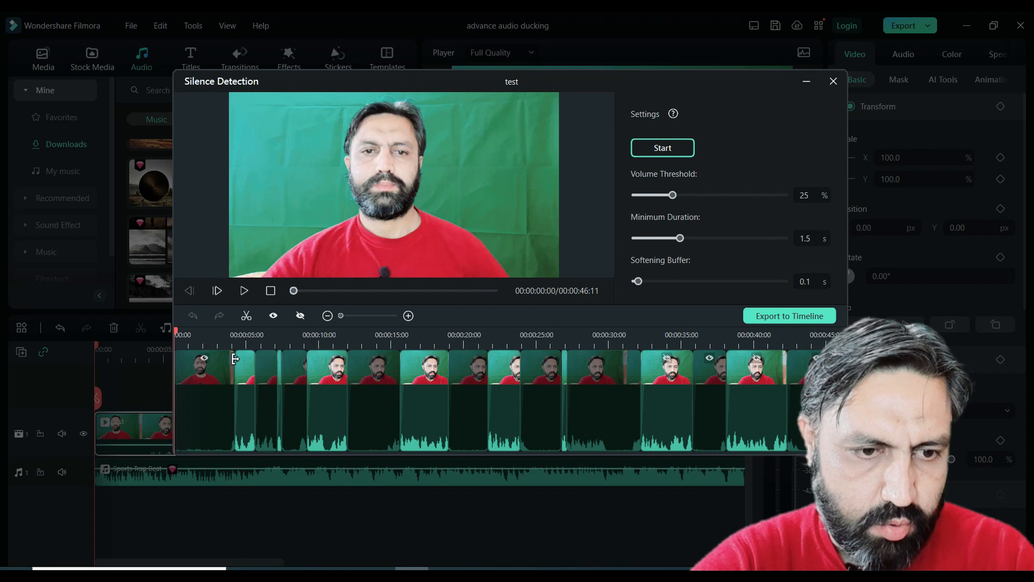
# - Restore the hidden silent segments from the start up to about 32 s so they are kept in the clip
pyautogui.click(204, 360)
pyautogui.click(266, 361)
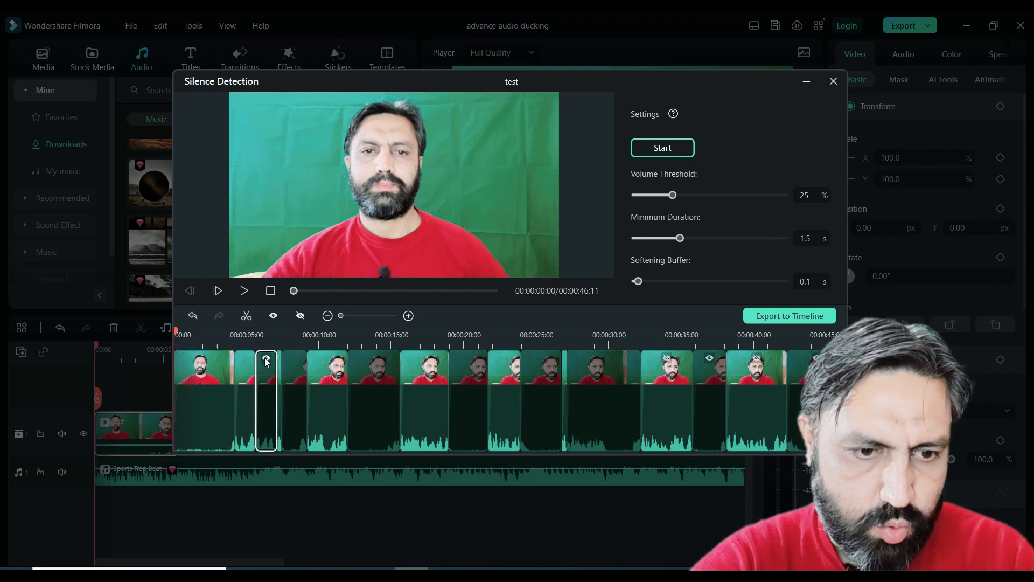
pyautogui.click(295, 362)
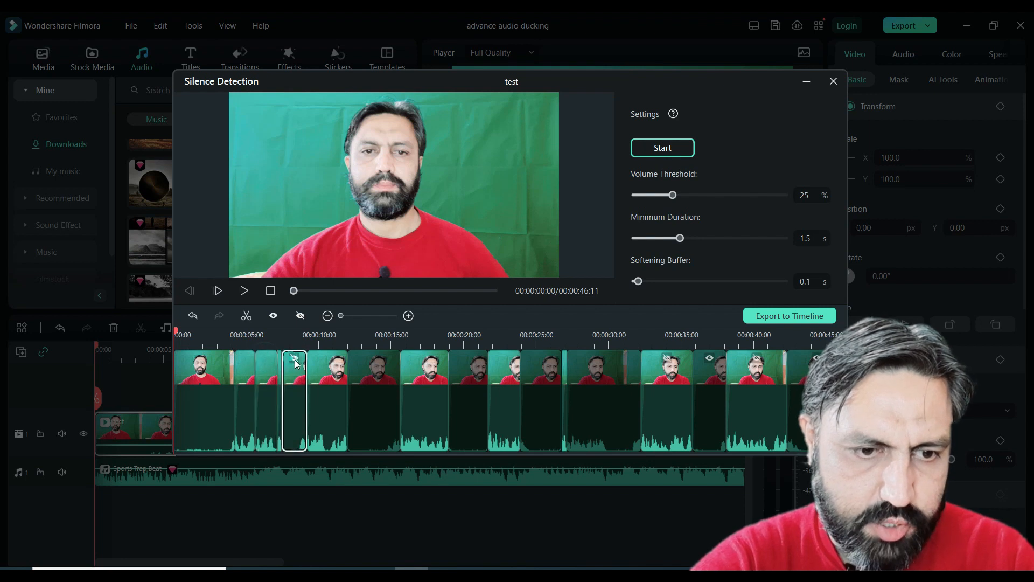
pyautogui.click(374, 361)
pyautogui.click(469, 360)
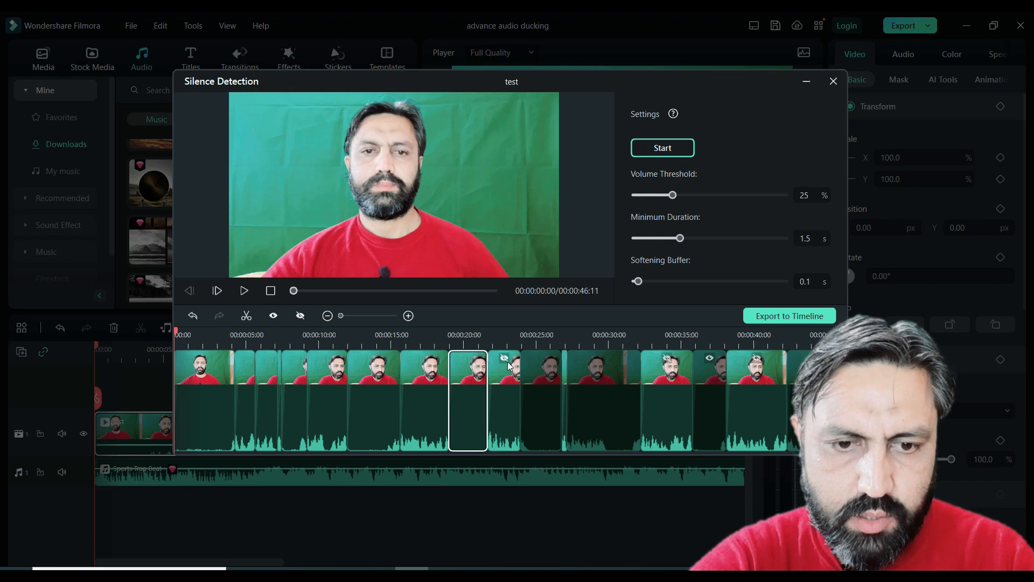
pyautogui.click(542, 360)
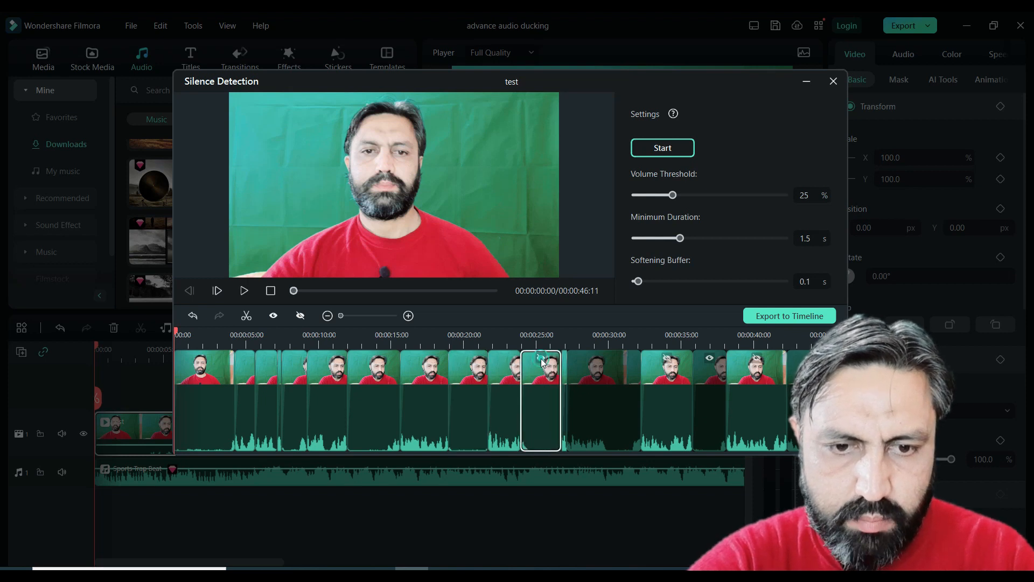
pyautogui.click(599, 361)
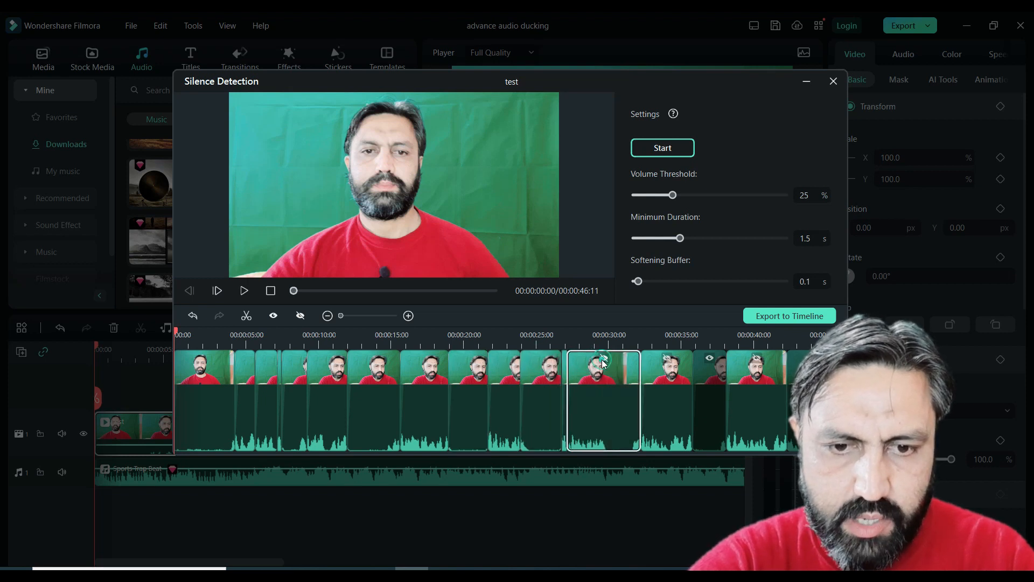
# - Examine the detected segments from the start to about 36 s for any that are still hidden
pyautogui.click(565, 361)
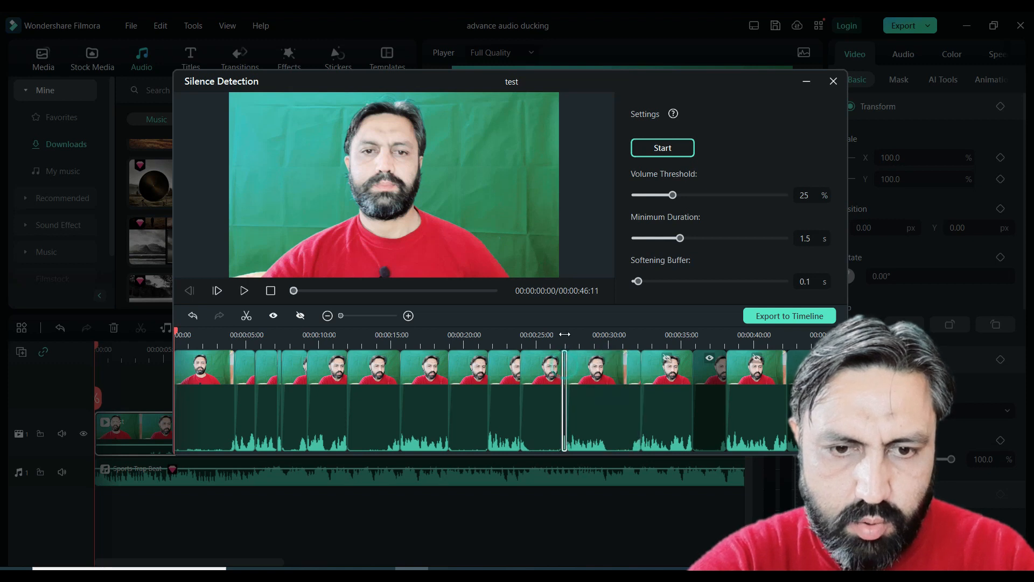
pyautogui.scroll(5, 622, 340)
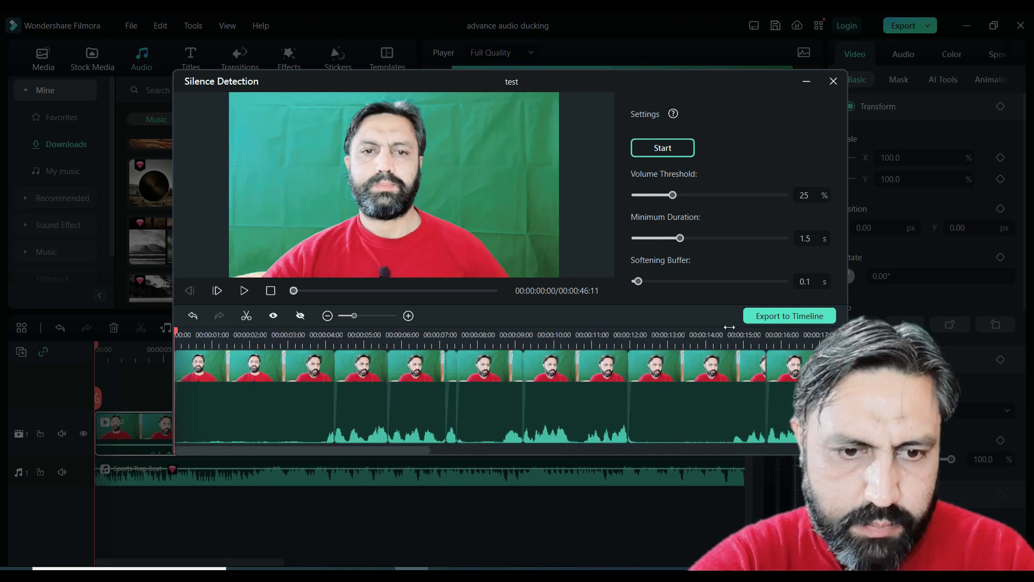
pyautogui.click(400, 369)
pyautogui.click(345, 373)
pyautogui.click(475, 371)
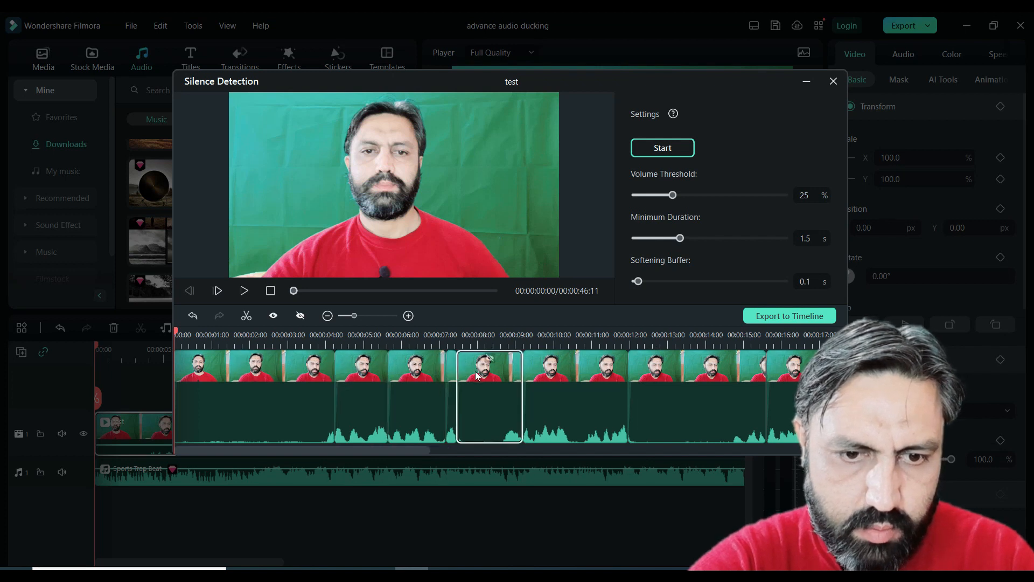
pyautogui.click(569, 389)
pyautogui.click(654, 388)
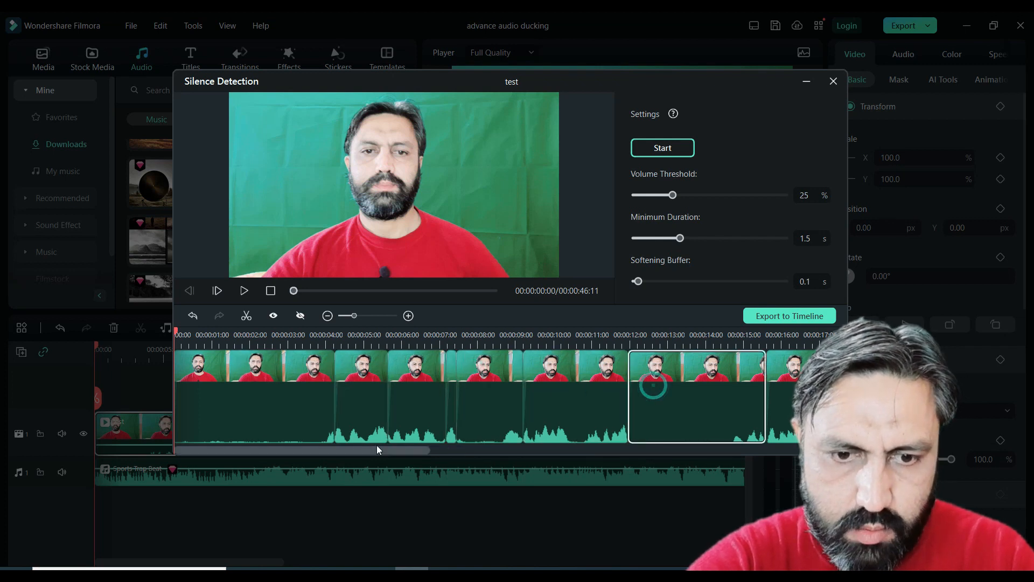
pyautogui.moveTo(338, 450); pyautogui.dragTo(490, 453)
pyautogui.click(423, 403)
pyautogui.click(539, 395)
pyautogui.click(625, 387)
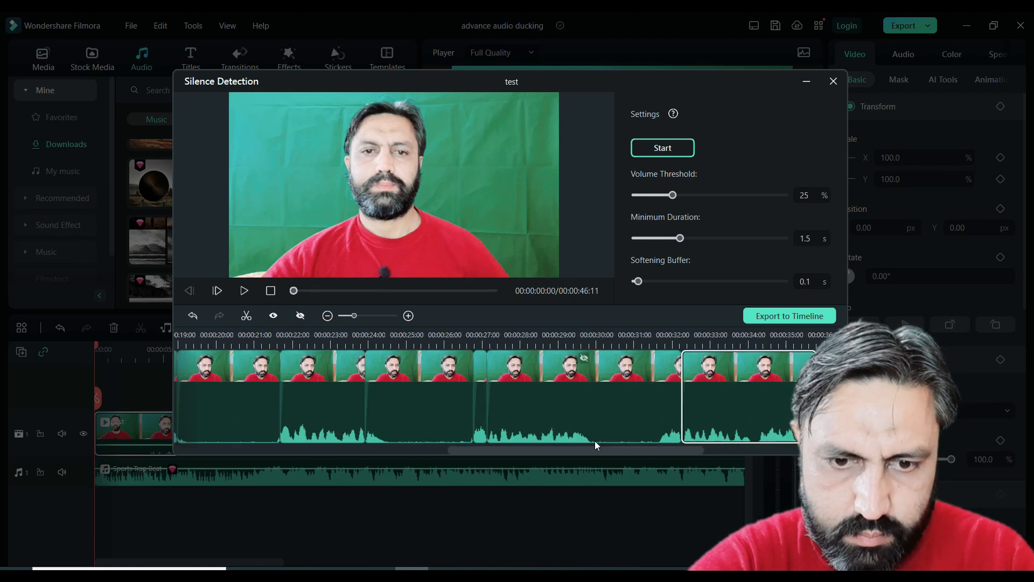
# - Restore the hidden segments starting at about 36 s and 42 s, and export the split clip to the timeline
pyautogui.moveTo(592, 449); pyautogui.dragTo(709, 447)
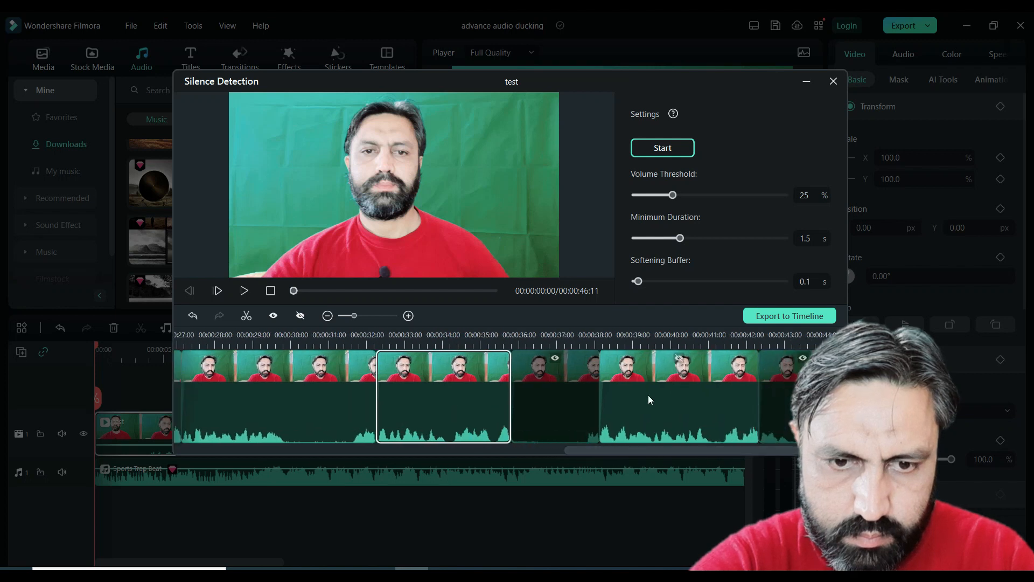
pyautogui.click(559, 360)
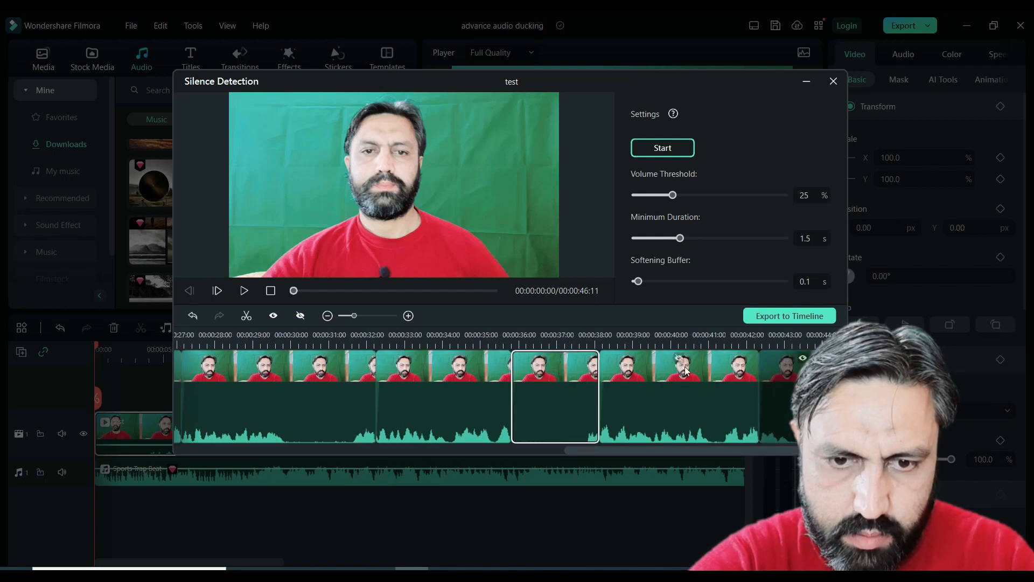
pyautogui.click(776, 409)
pyautogui.moveTo(664, 454); pyautogui.dragTo(734, 457)
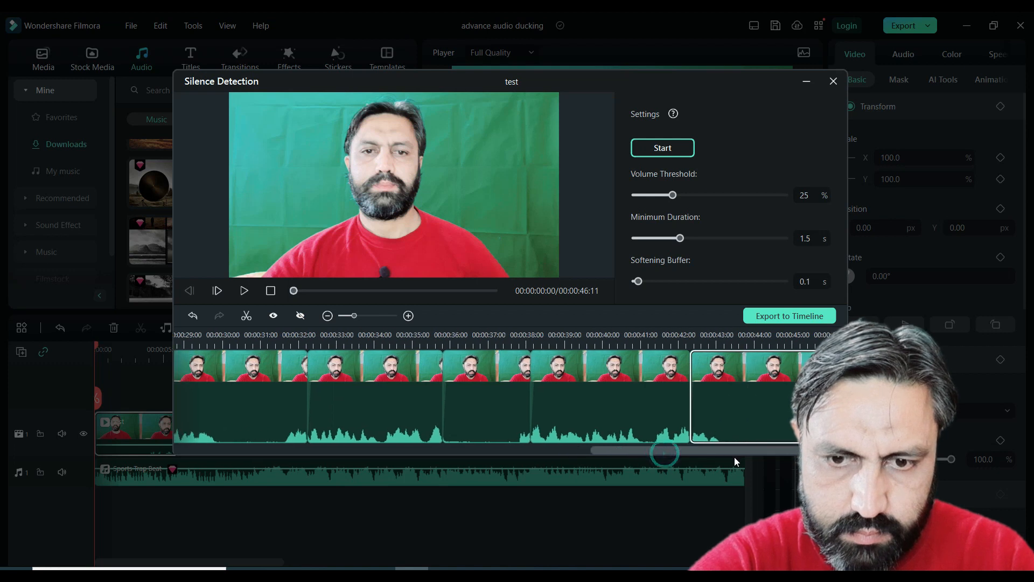
pyautogui.click(770, 316)
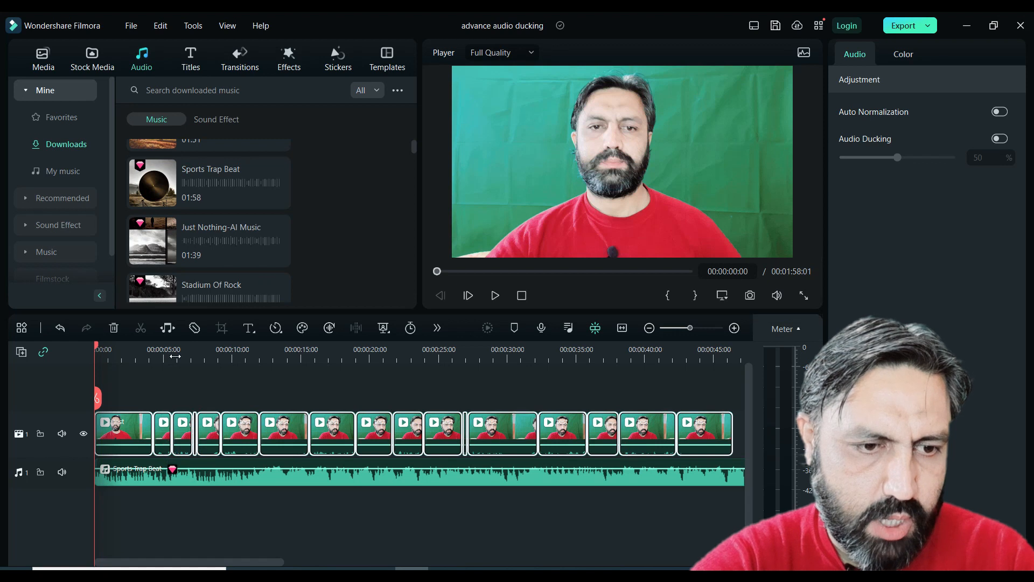
# - Split the Sports Trap Beat music at 00:00:47:07, just past the video's end, and delete the remainder
pyautogui.scroll(5, 174, 357)
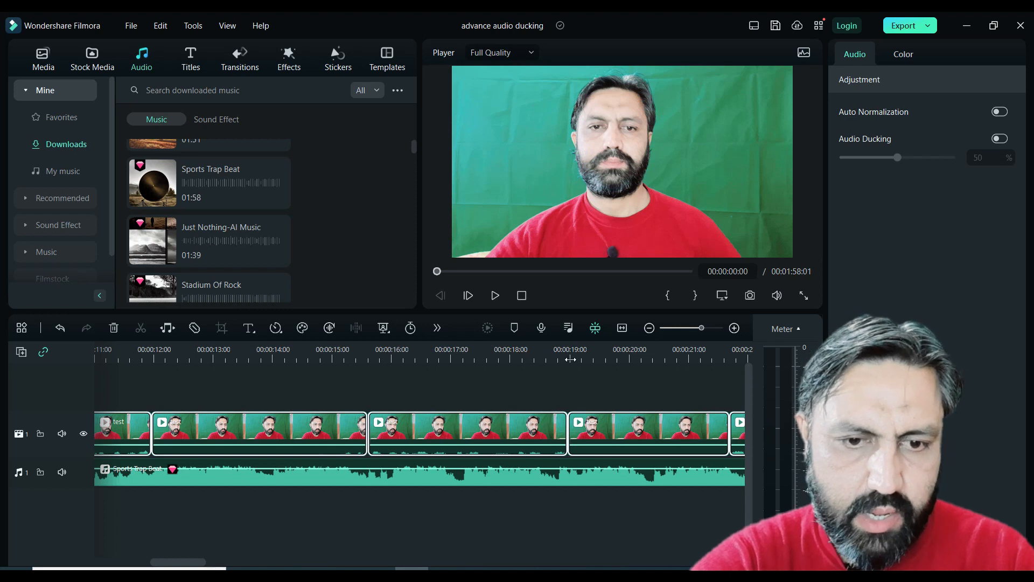
pyautogui.click(622, 327)
pyautogui.click(345, 447)
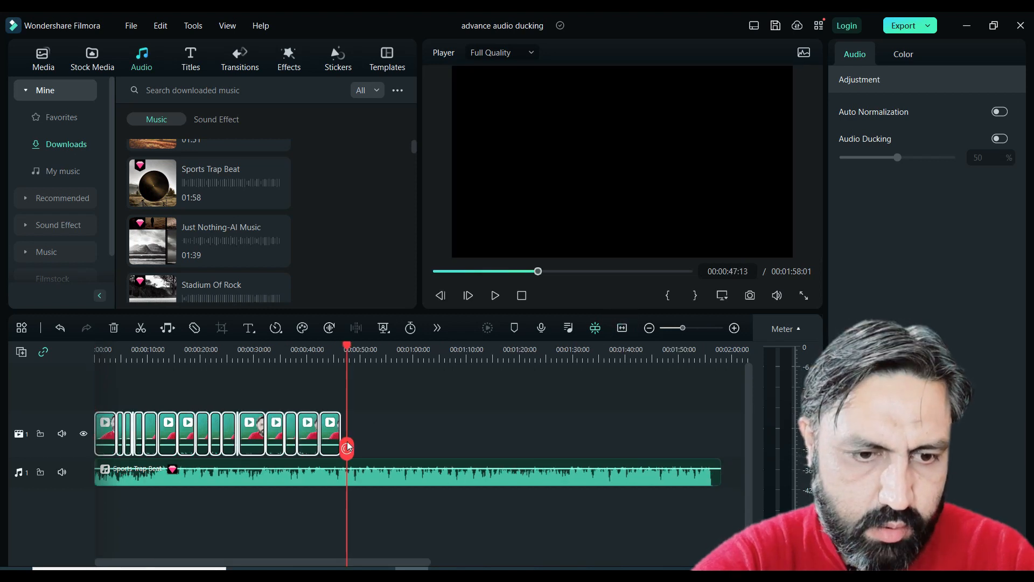
pyautogui.click(346, 440)
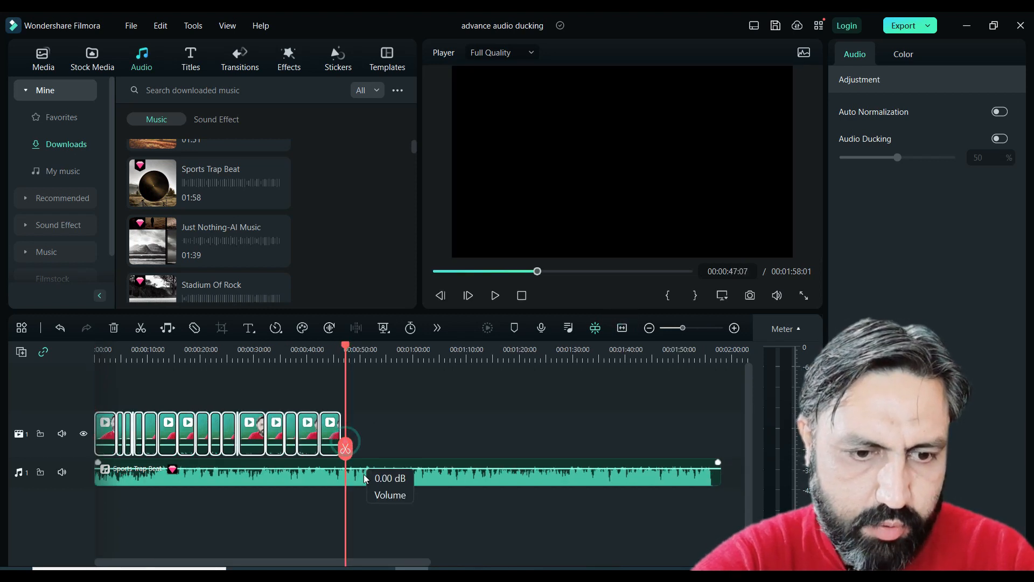
pyautogui.click(345, 446)
pyautogui.press('Delete')
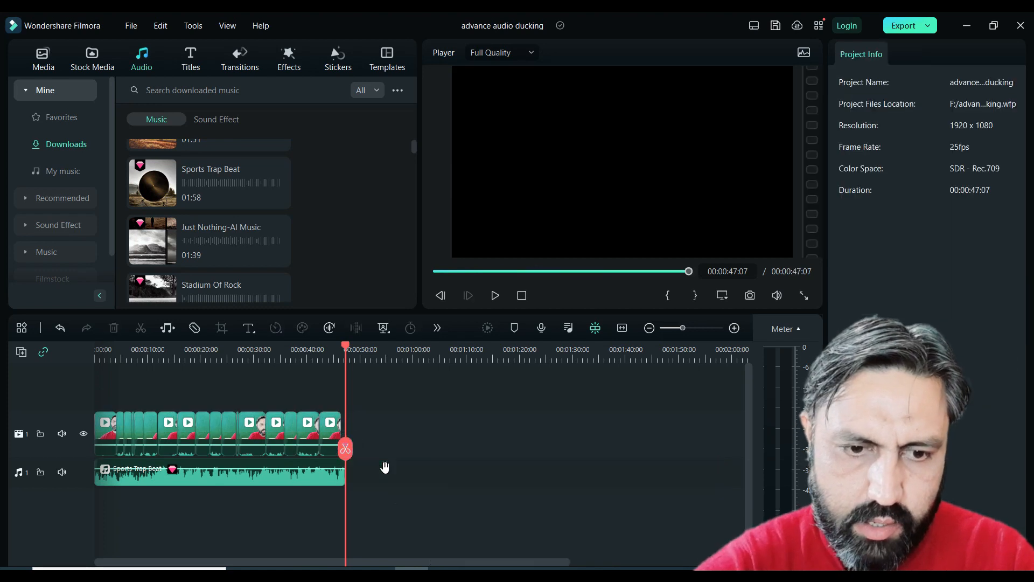
# - Increase the heights of the video and music tracks, with the whole project fitted in the timeline
pyautogui.click(622, 328)
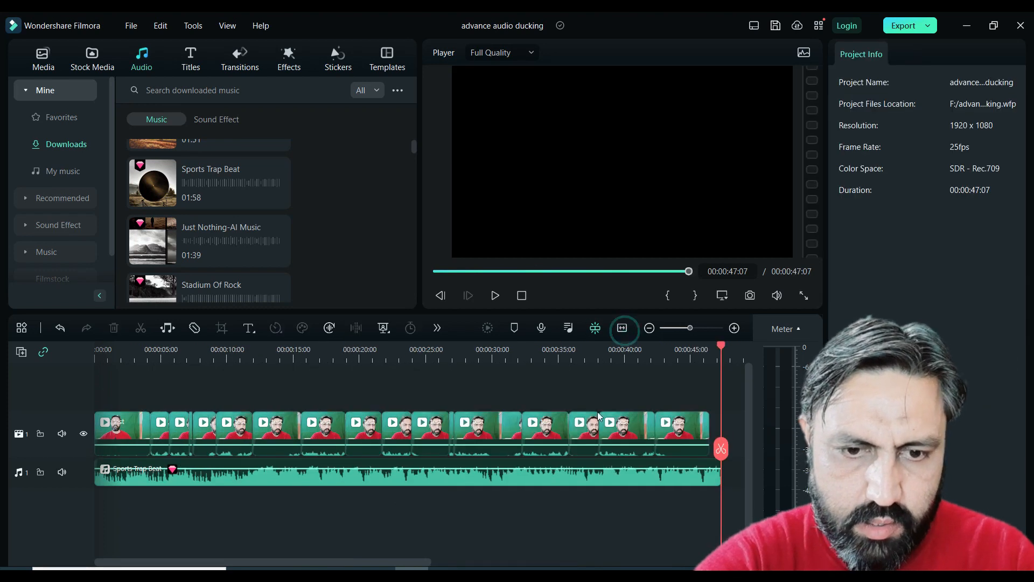
pyautogui.moveTo(61, 411); pyautogui.dragTo(73, 387)
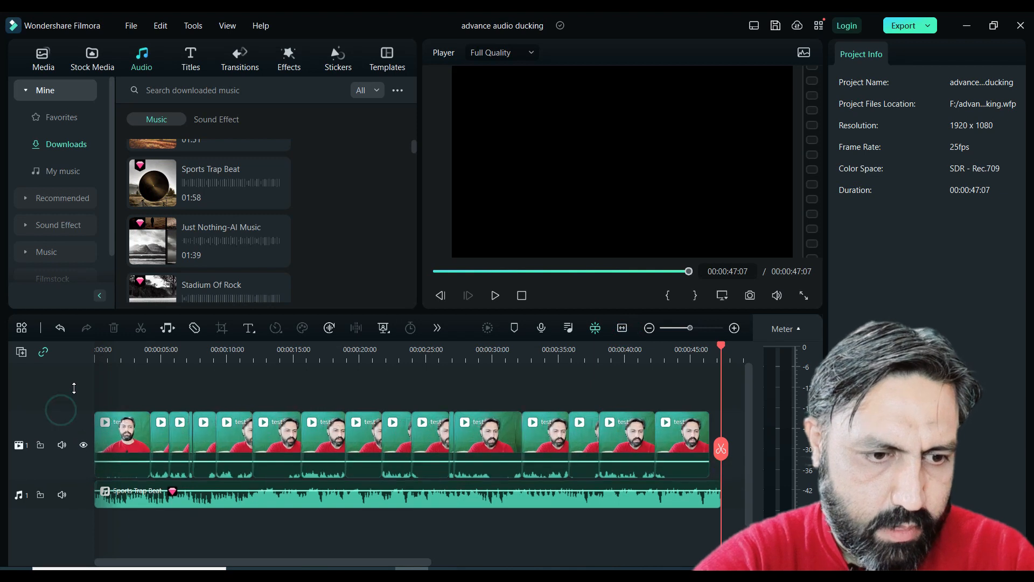
pyautogui.moveTo(59, 482); pyautogui.dragTo(65, 466)
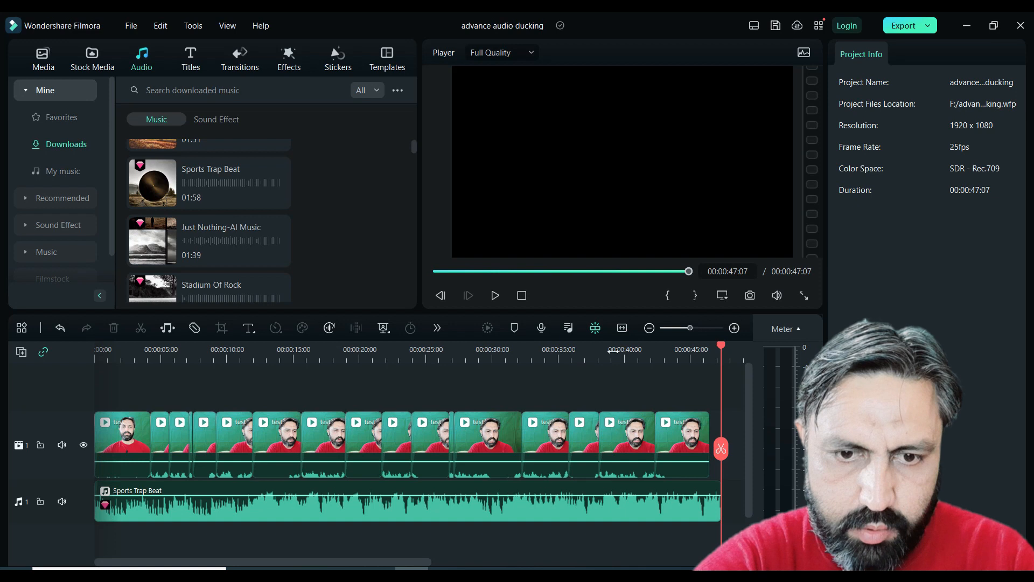
pyautogui.moveTo(591, 354); pyautogui.dragTo(355, 353)
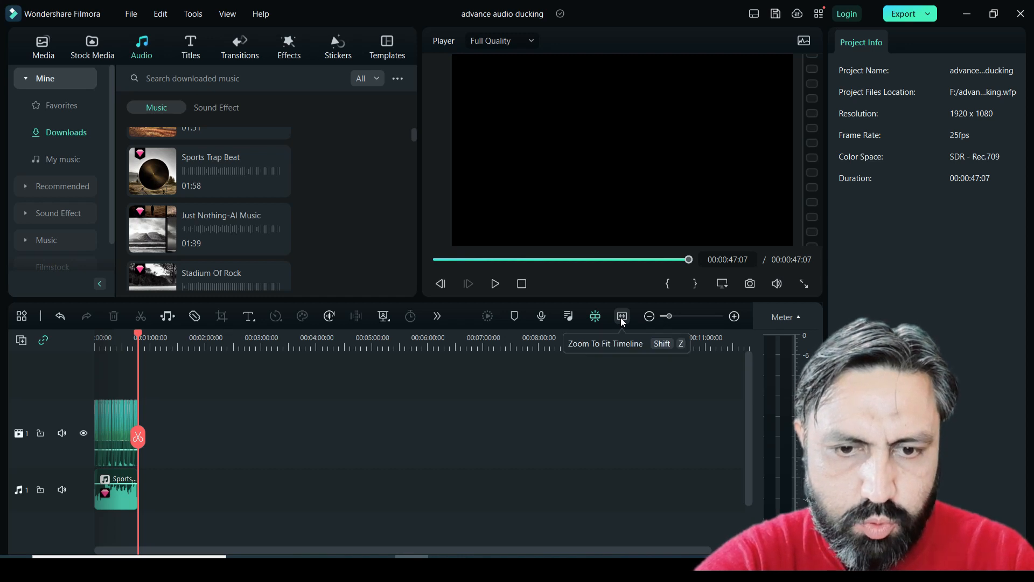
pyautogui.click(621, 316)
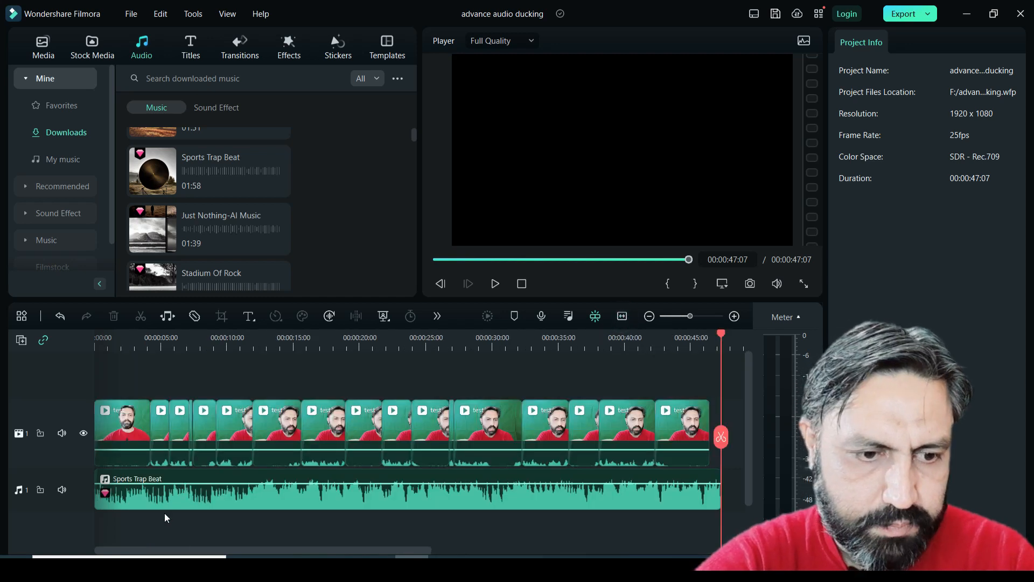
# - Turn on Audio Ducking for the six video segments containing speech from about 9 s onward, leaving the silent segments unselected
pyautogui.scroll(-1, 155, 498)
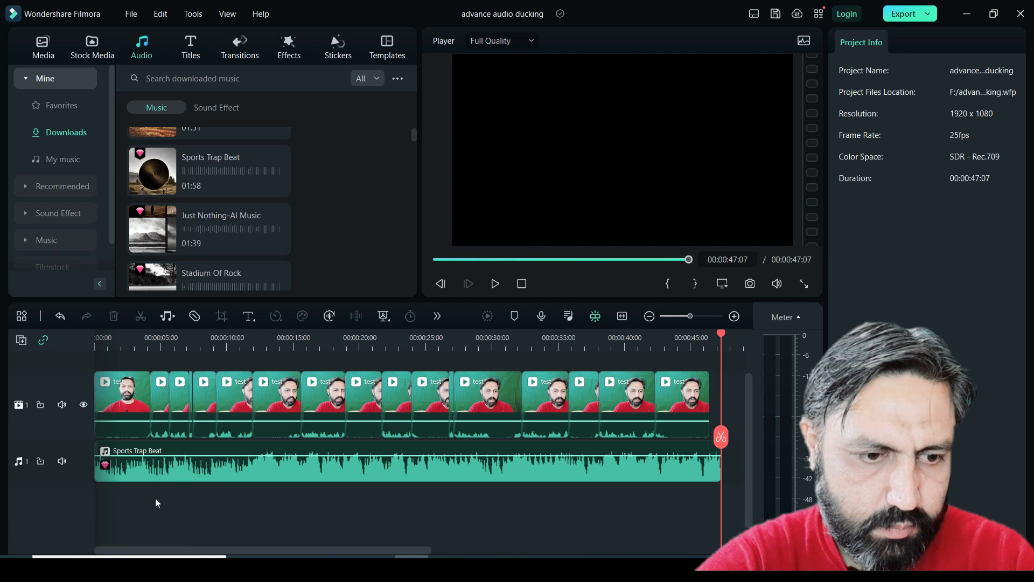
pyautogui.click(129, 401)
pyautogui.click(191, 358)
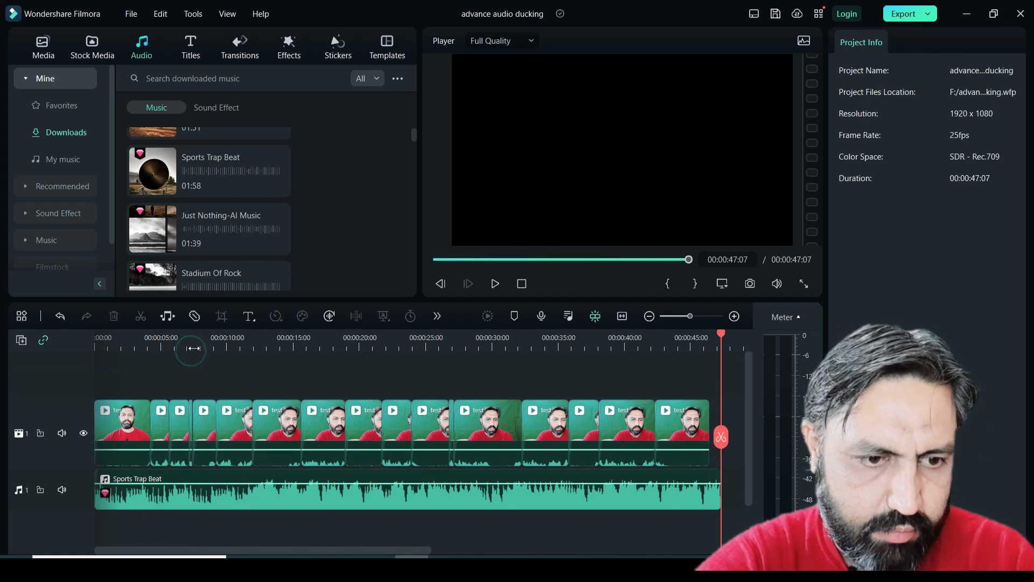
pyautogui.scroll(-1, 193, 373)
pyautogui.moveTo(185, 339); pyautogui.dragTo(199, 345)
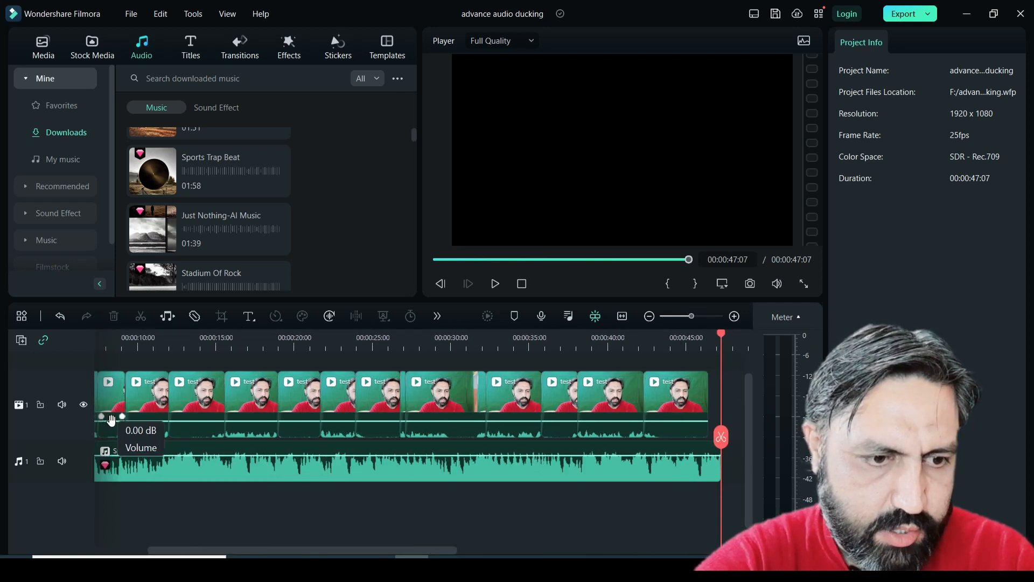
pyautogui.click(145, 408)
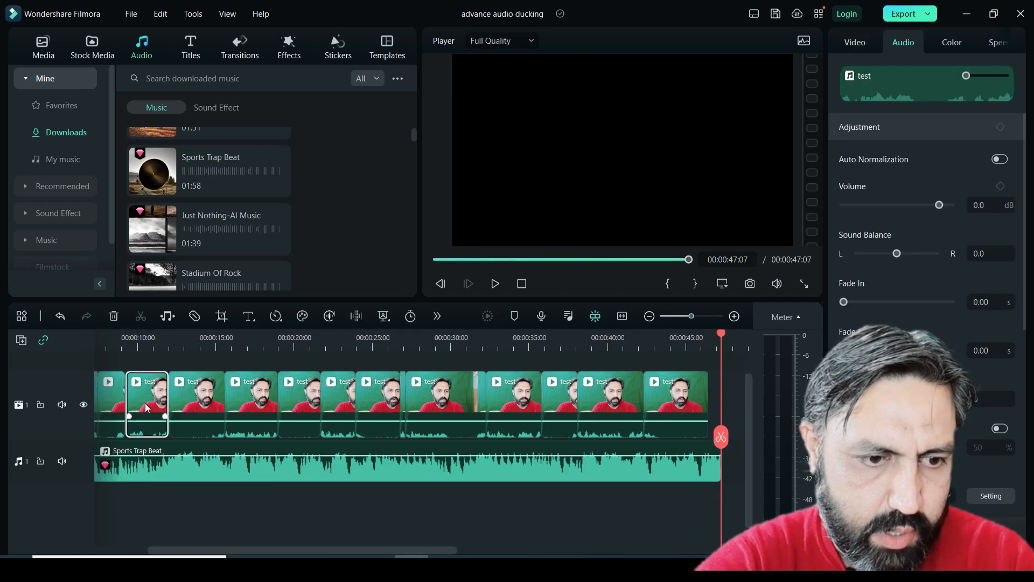
pyautogui.keyDown('ctrl'); pyautogui.click(250, 426); pyautogui.keyUp('ctrl')
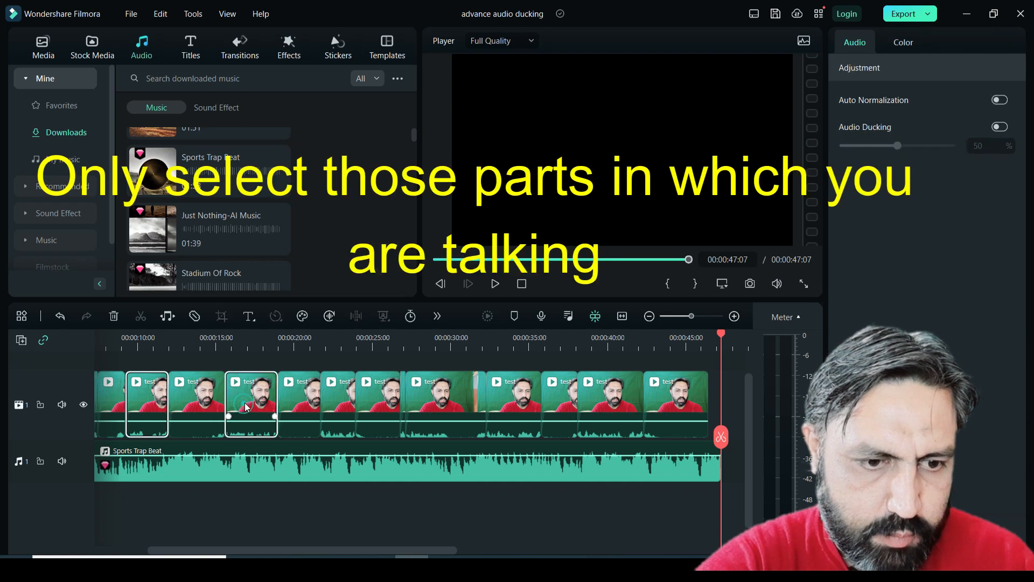
pyautogui.keyDown('ctrl'); pyautogui.click(436, 428); pyautogui.keyUp('ctrl')
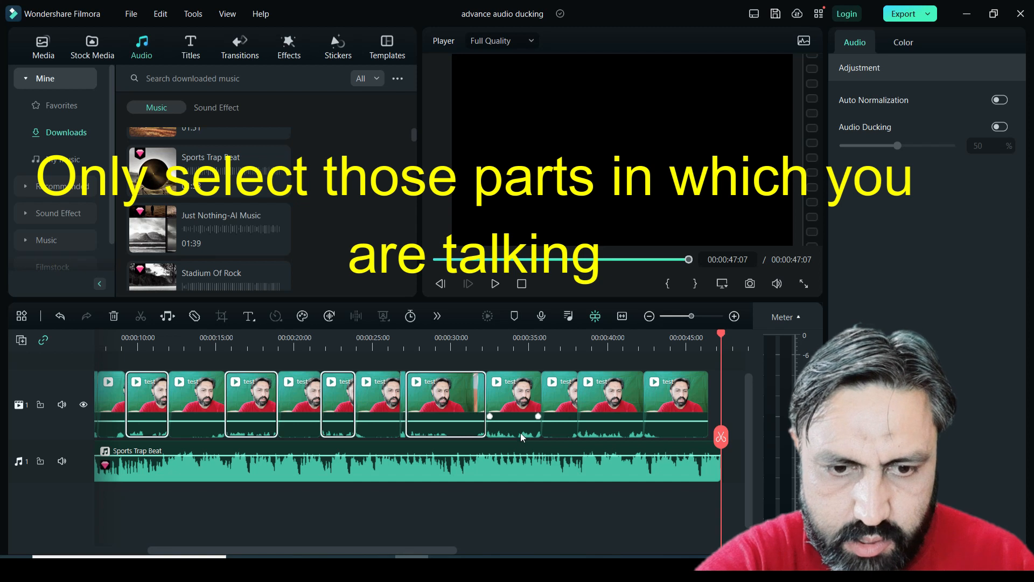
pyautogui.keyDown('ctrl'); pyautogui.click(515, 399); pyautogui.keyUp('ctrl')
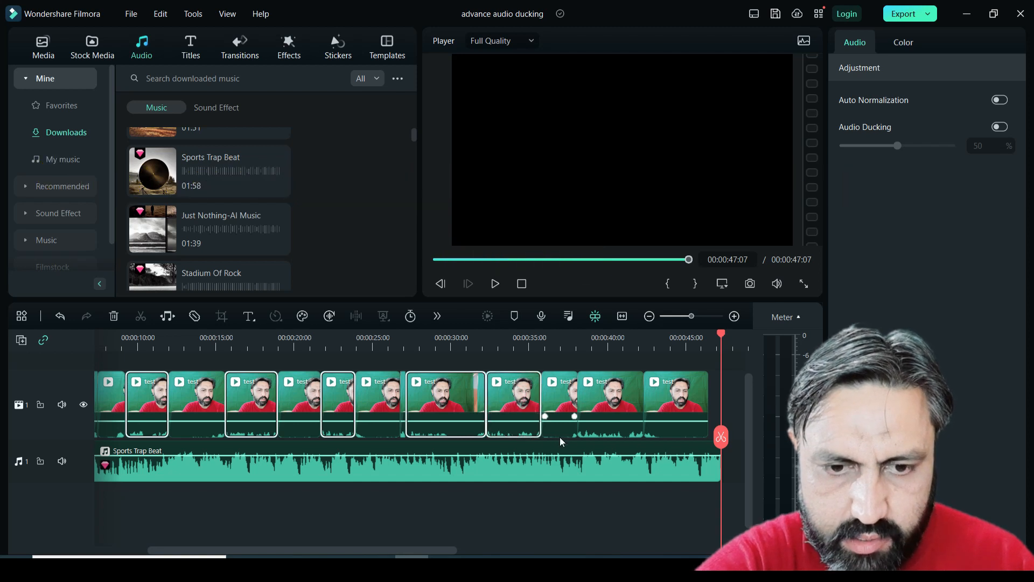
pyautogui.keyDown('ctrl'); pyautogui.click(599, 409); pyautogui.keyUp('ctrl')
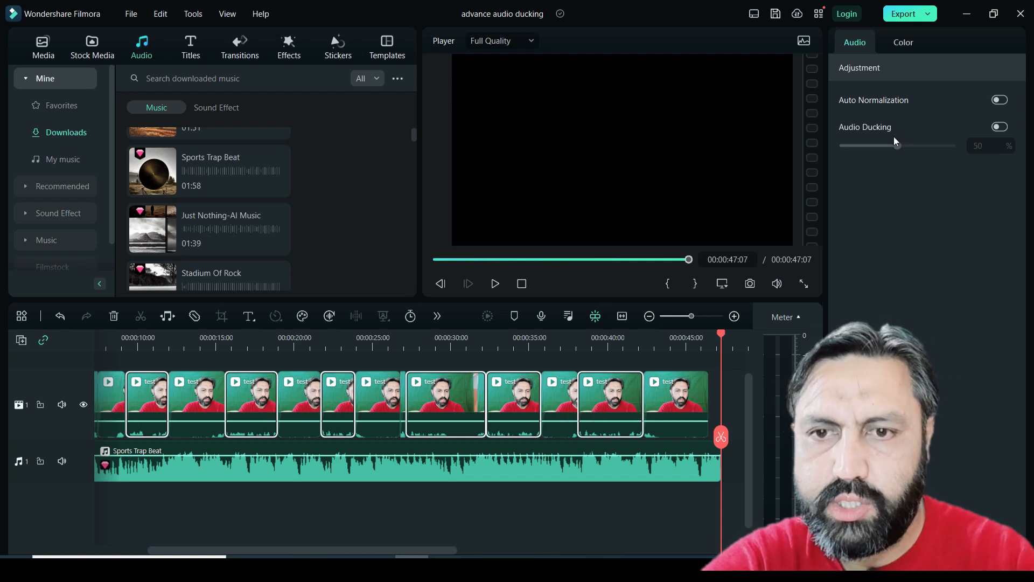
pyautogui.click(1000, 127)
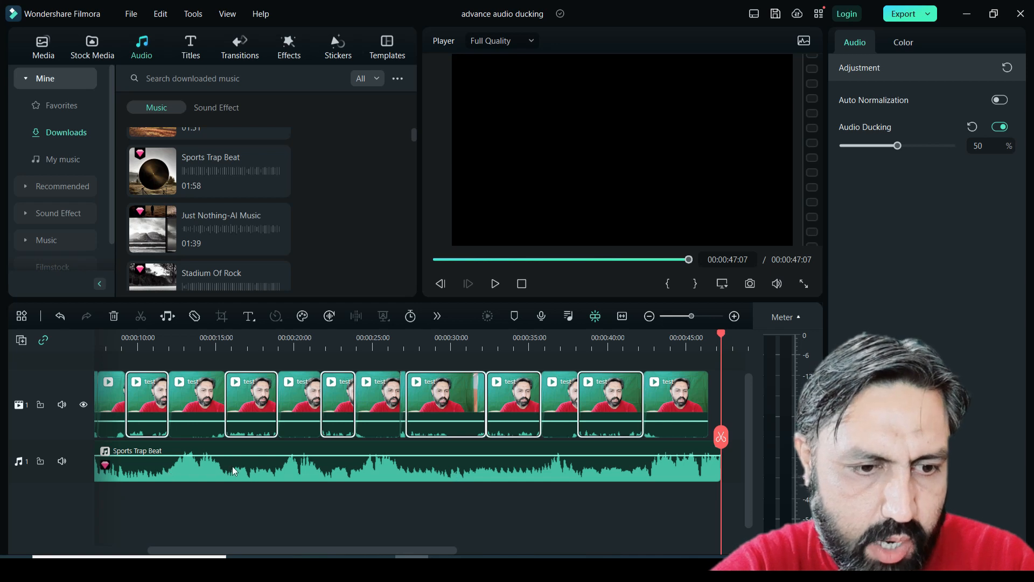
# - Set the Audio Ducking amount of the selected speech segments to 75%
pyautogui.moveTo(897, 146); pyautogui.dragTo(927, 147)
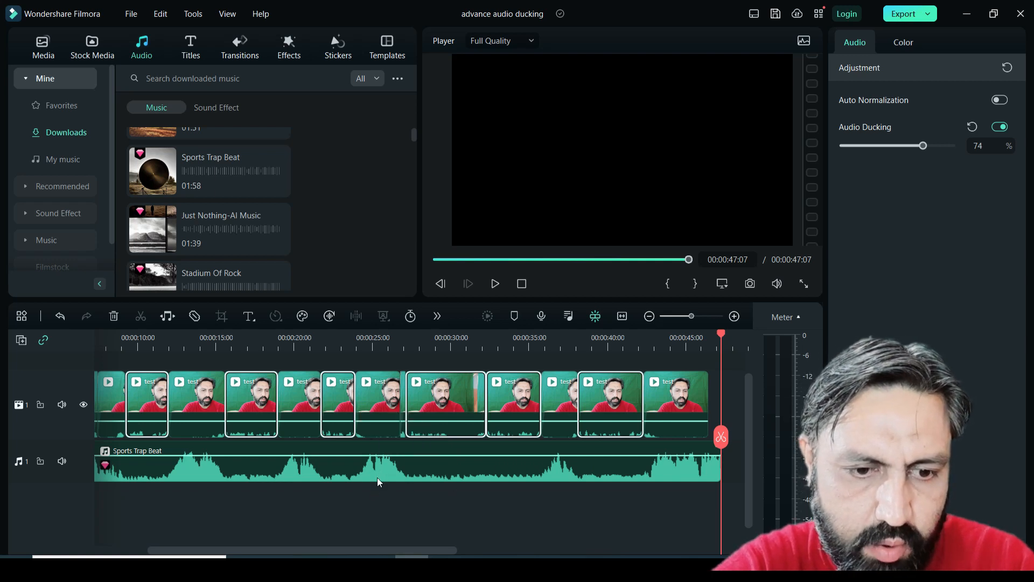
pyautogui.moveTo(926, 147)
pyautogui.mouseDown()
pyautogui.moveTo(866, 149)
pyautogui.moveTo(926, 165)
pyautogui.mouseUp()
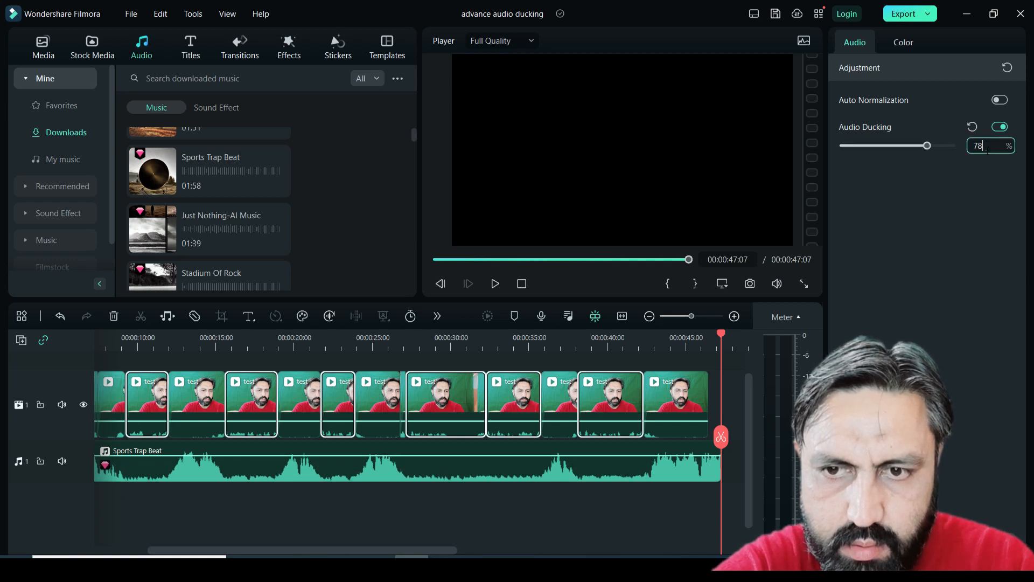
pyautogui.write('5')
pyautogui.press('Return')
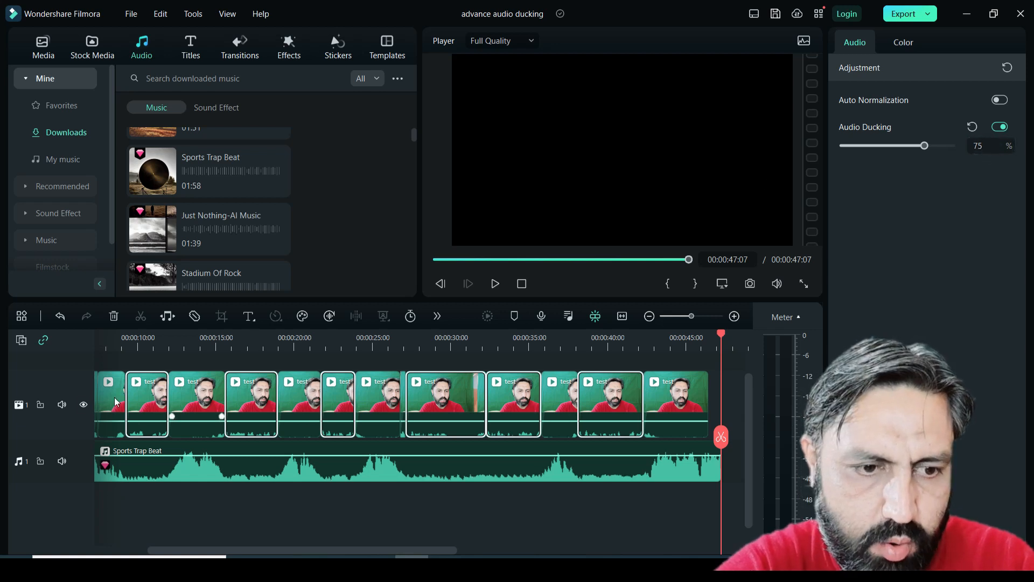
# - Play the timeline from about 10 s to 15 s to check how the music ducks around the speech
pyautogui.click(521, 285)
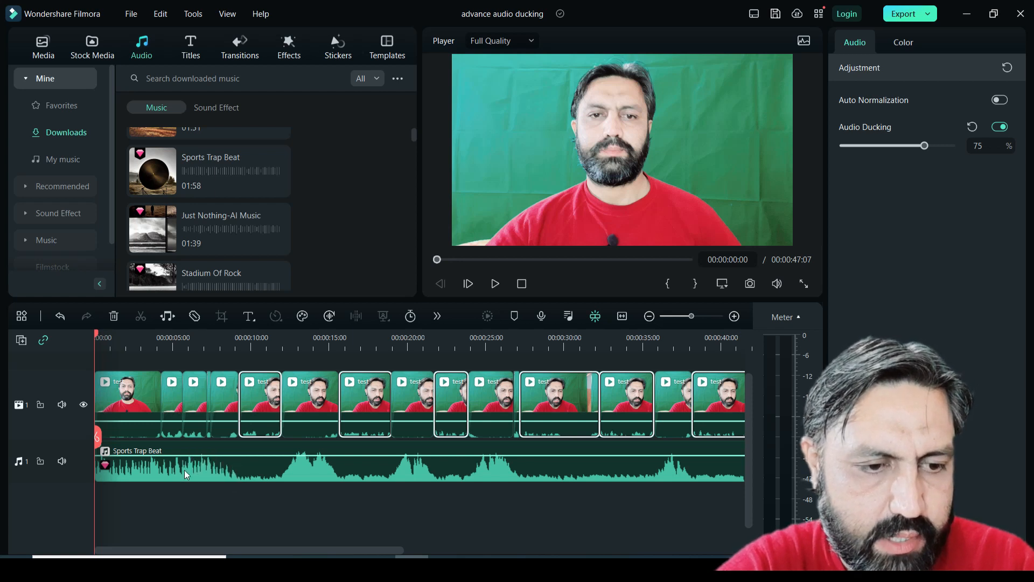
pyautogui.click(127, 415)
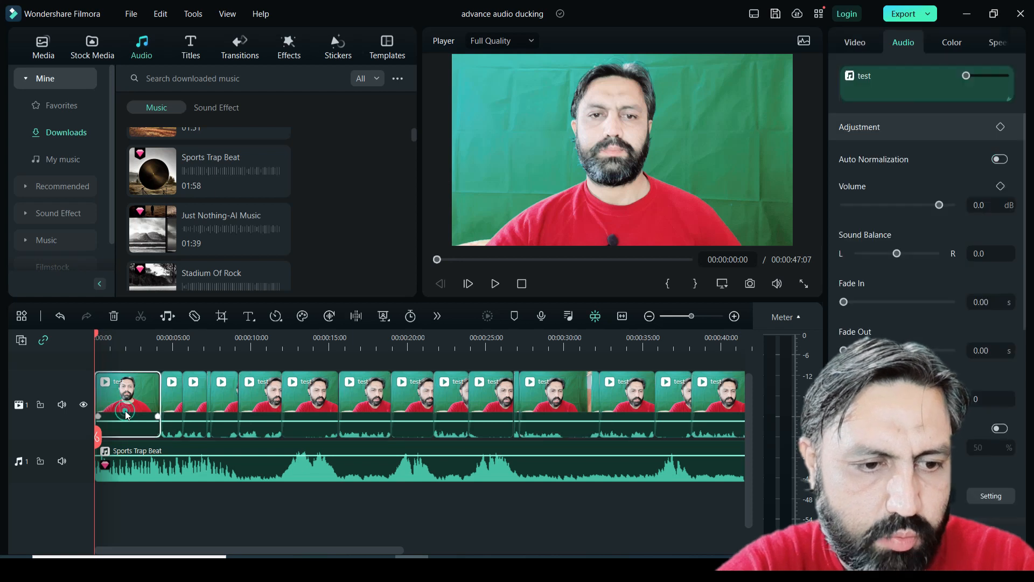
pyautogui.click(148, 475)
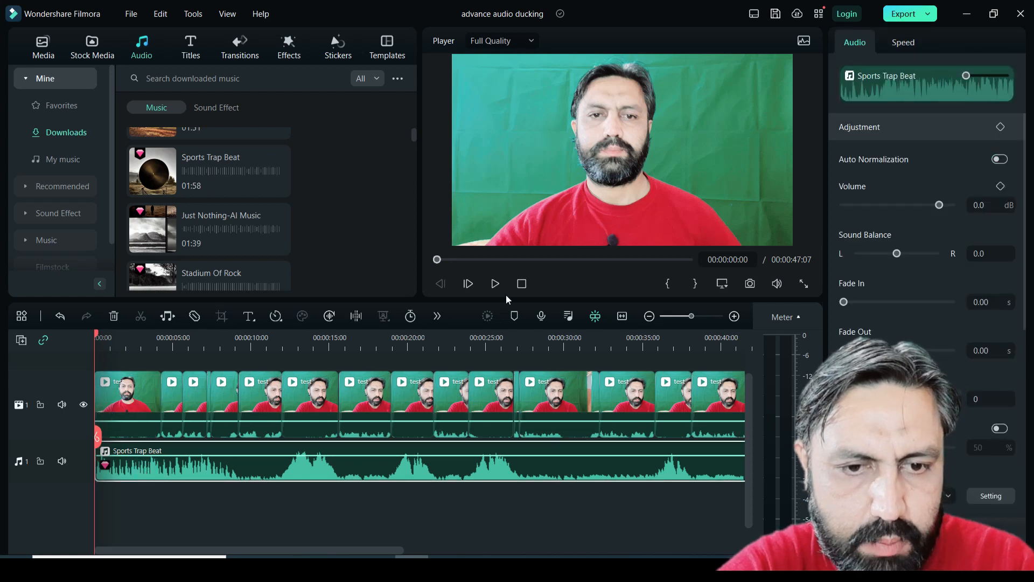
pyautogui.click(491, 259)
pyautogui.moveTo(777, 282)
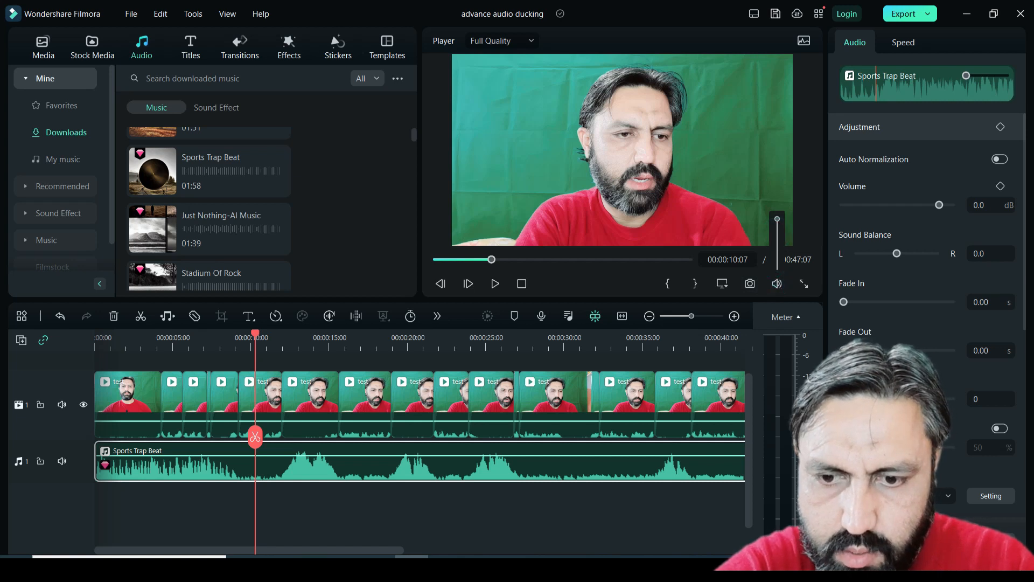
pyautogui.click(937, 568)
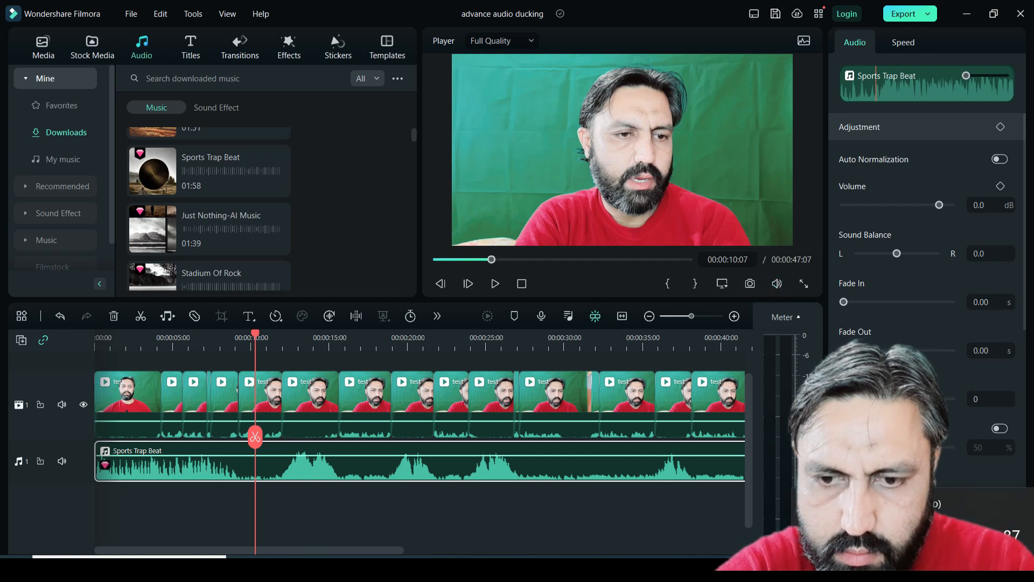
pyautogui.click(574, 522)
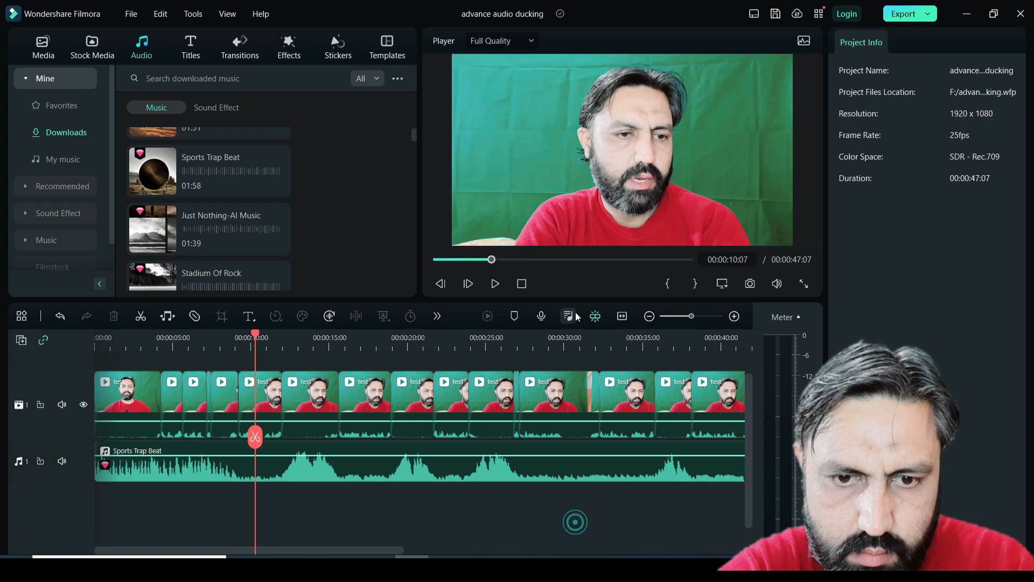
pyautogui.click(496, 283)
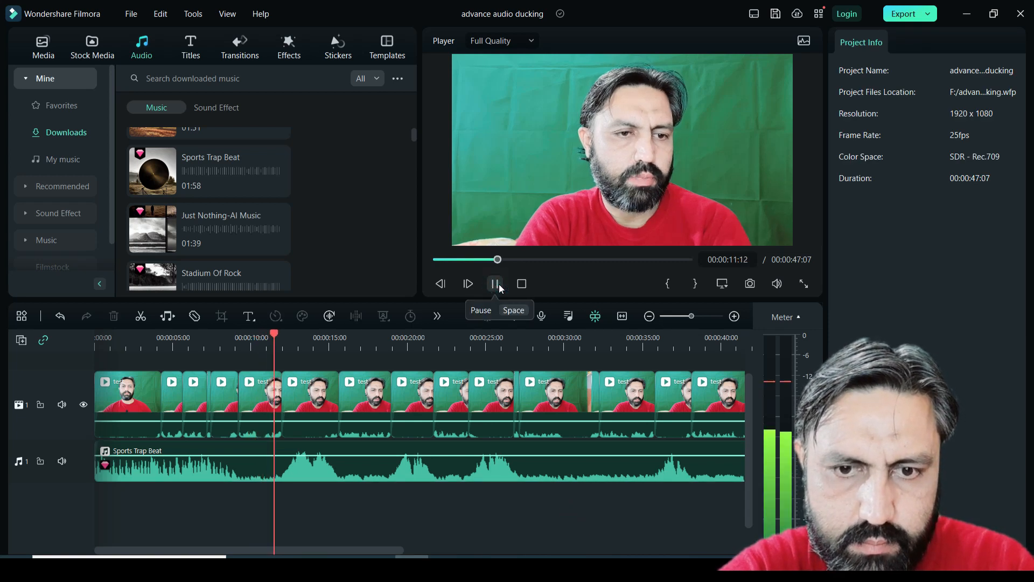
pyautogui.click(495, 283)
pyautogui.click(496, 283)
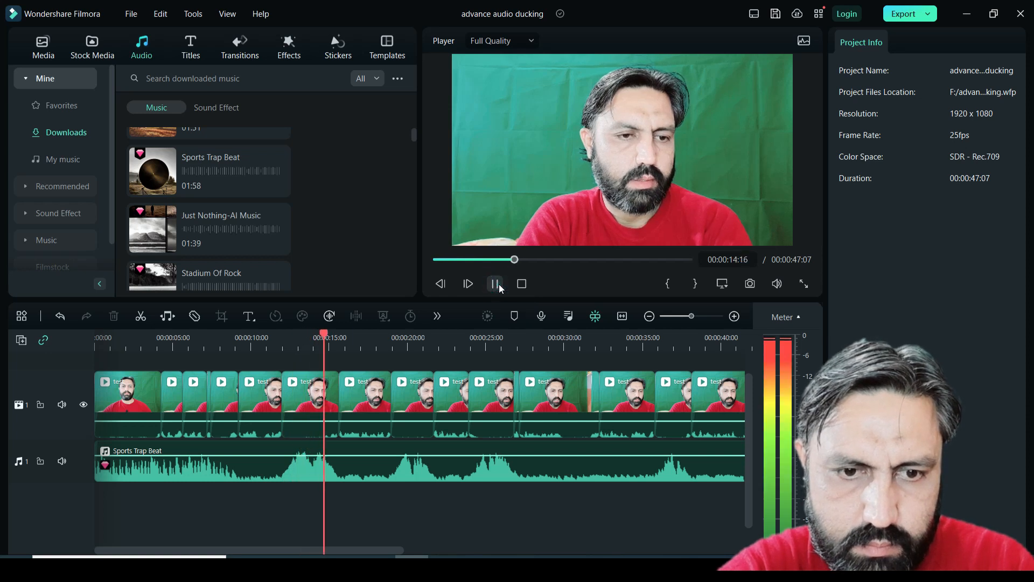
pyautogui.click(496, 284)
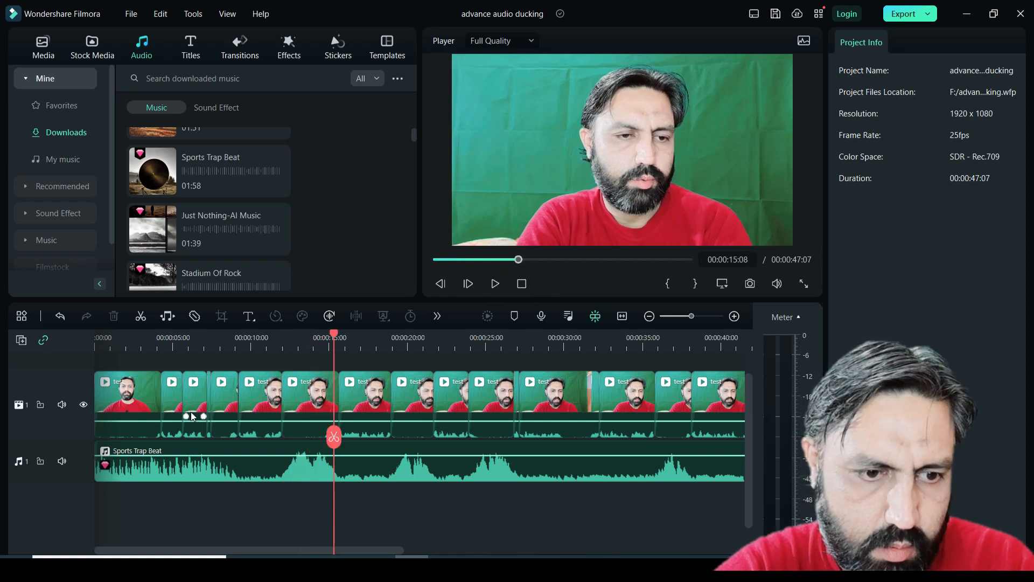
# - Turn on Auto Normalization for the speech segment at about 16 s and set its volume to 12 dB
pyautogui.click(369, 408)
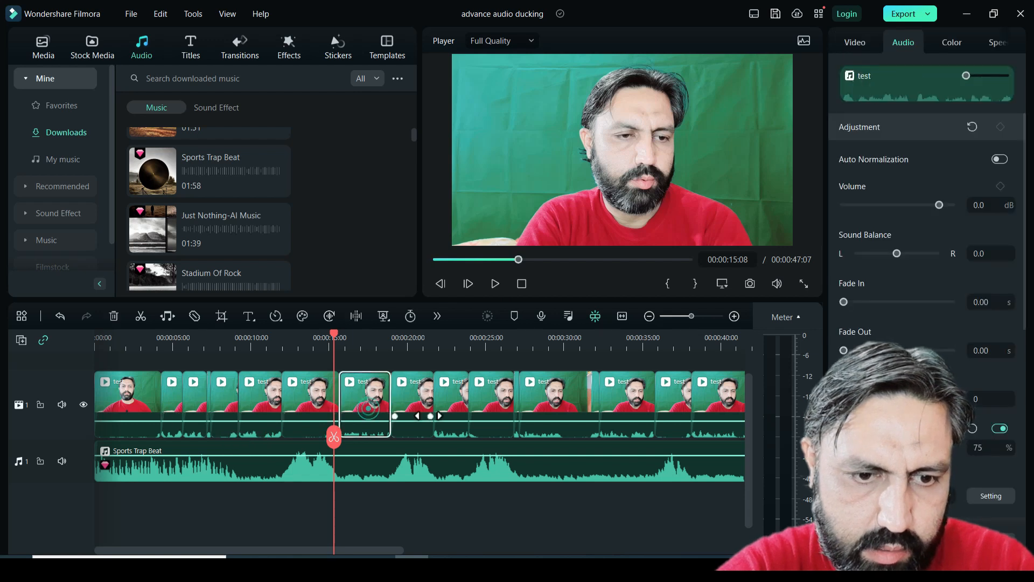
pyautogui.click(999, 159)
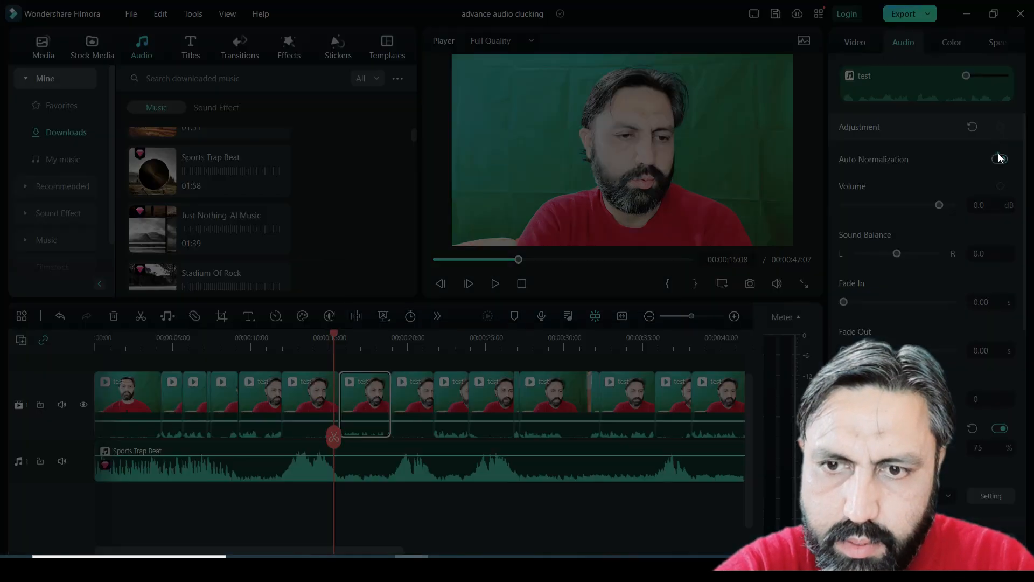
pyautogui.moveTo(941, 205); pyautogui.dragTo(970, 218)
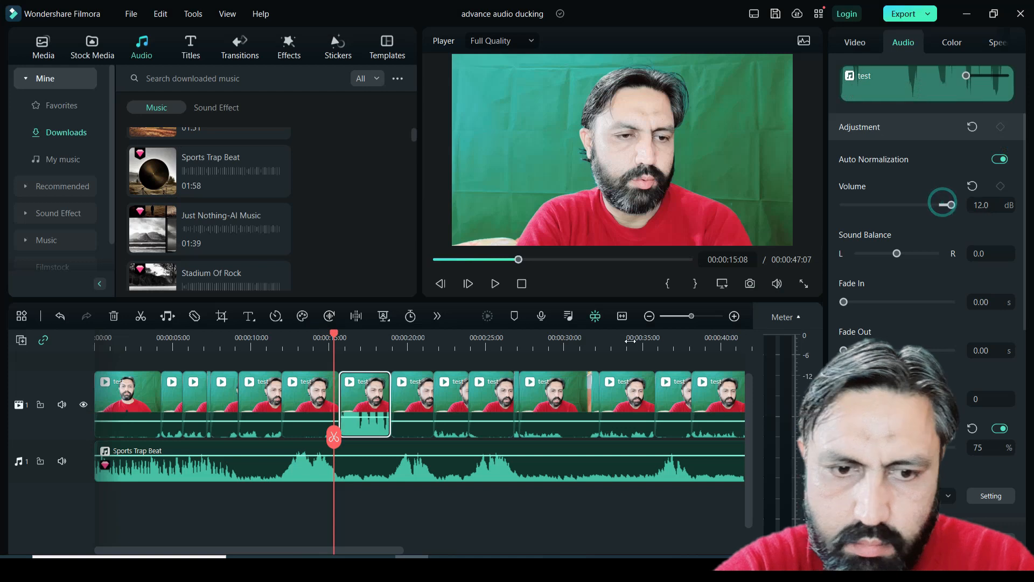
# - Raise the volume of the speech segments at about 22 s, 27 s, 32 s and 38 s to the 12 dB maximum
pyautogui.click(437, 416)
pyautogui.click(937, 205)
pyautogui.click(539, 400)
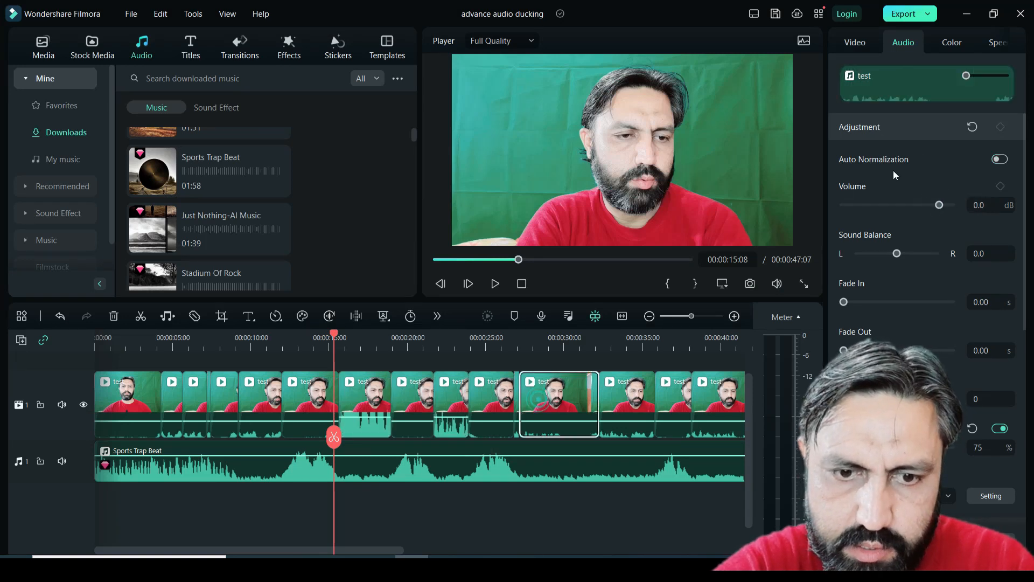
pyautogui.moveTo(939, 202); pyautogui.dragTo(985, 216)
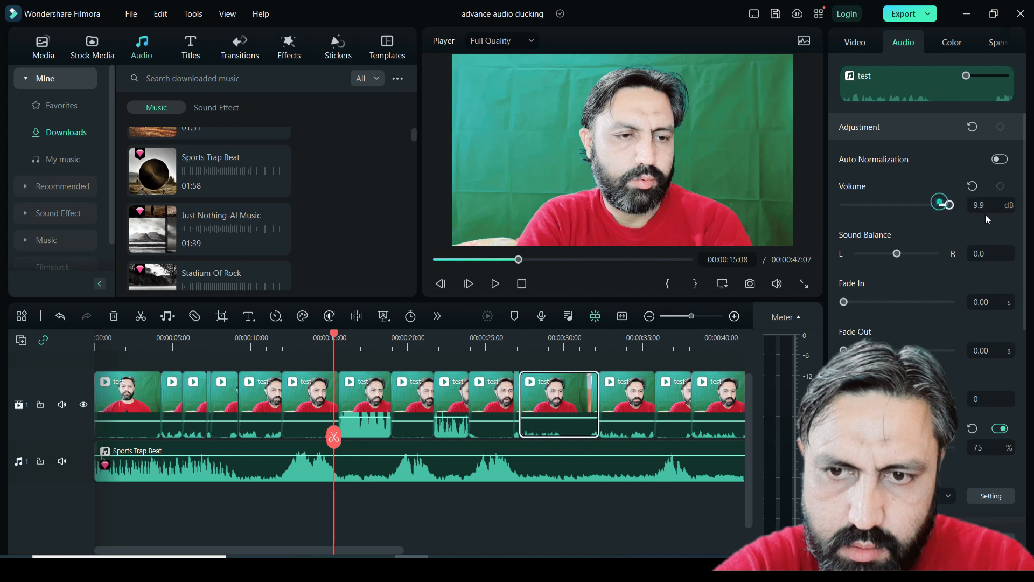
pyautogui.click(627, 401)
pyautogui.moveTo(942, 206); pyautogui.dragTo(1006, 214)
pyautogui.click(714, 416)
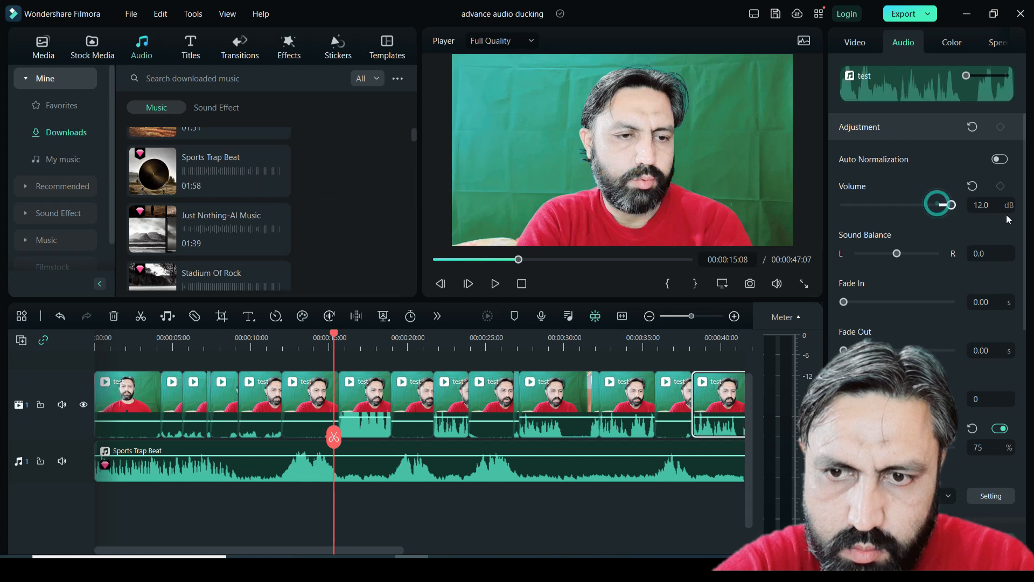
# - Raise the volume of the speech segments at about 9 s, 6 s and 4 s to 12 dB
pyautogui.click(252, 413)
pyautogui.moveTo(939, 204); pyautogui.dragTo(981, 210)
pyautogui.click(198, 397)
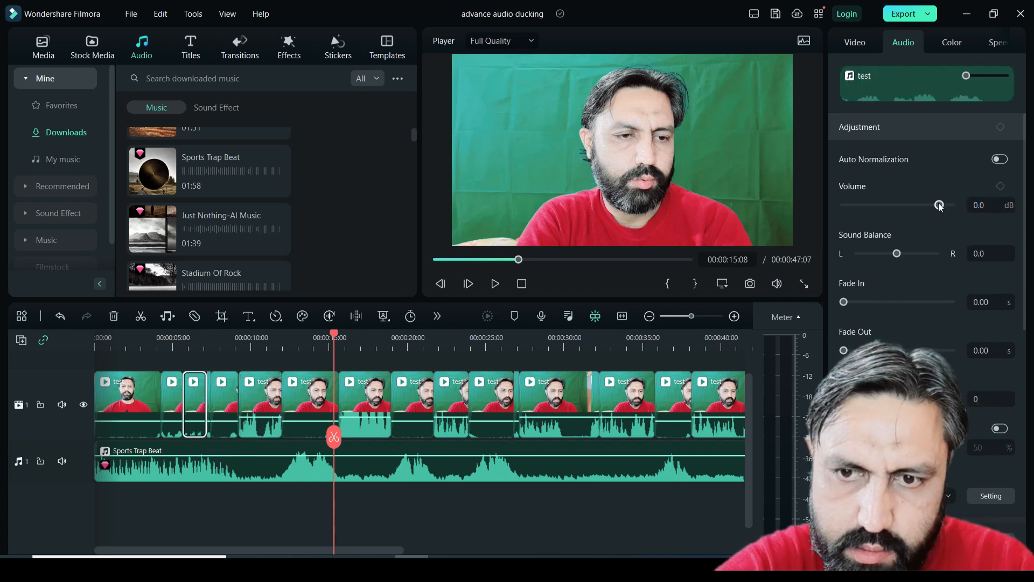
pyautogui.moveTo(939, 205); pyautogui.dragTo(981, 218)
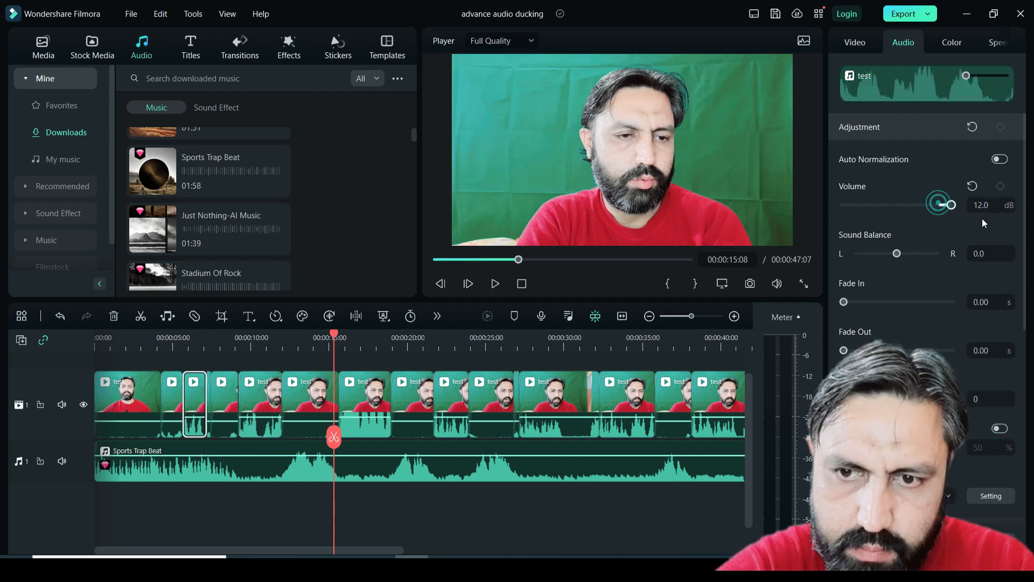
pyautogui.click(173, 401)
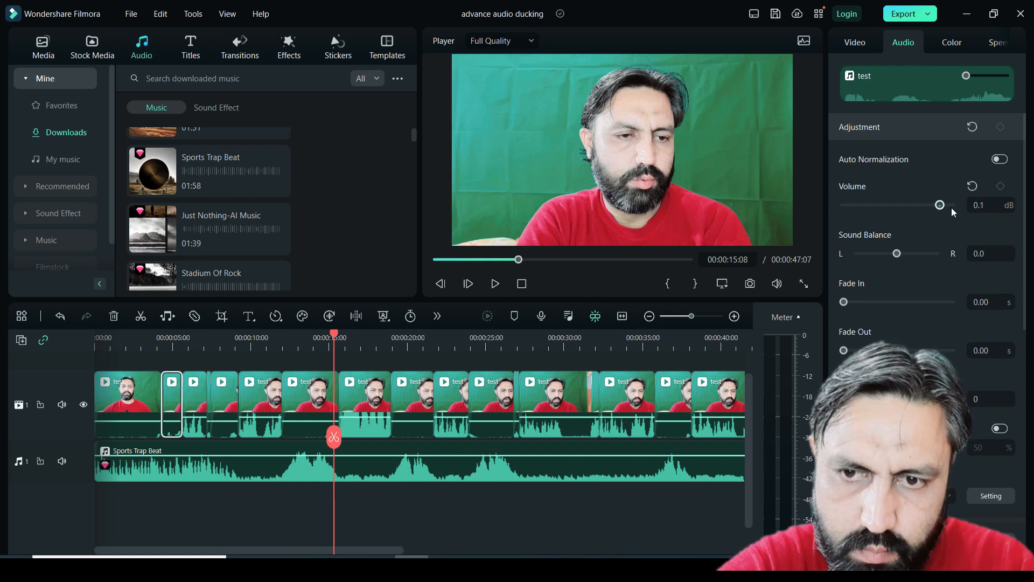
pyautogui.moveTo(952, 208); pyautogui.dragTo(988, 224)
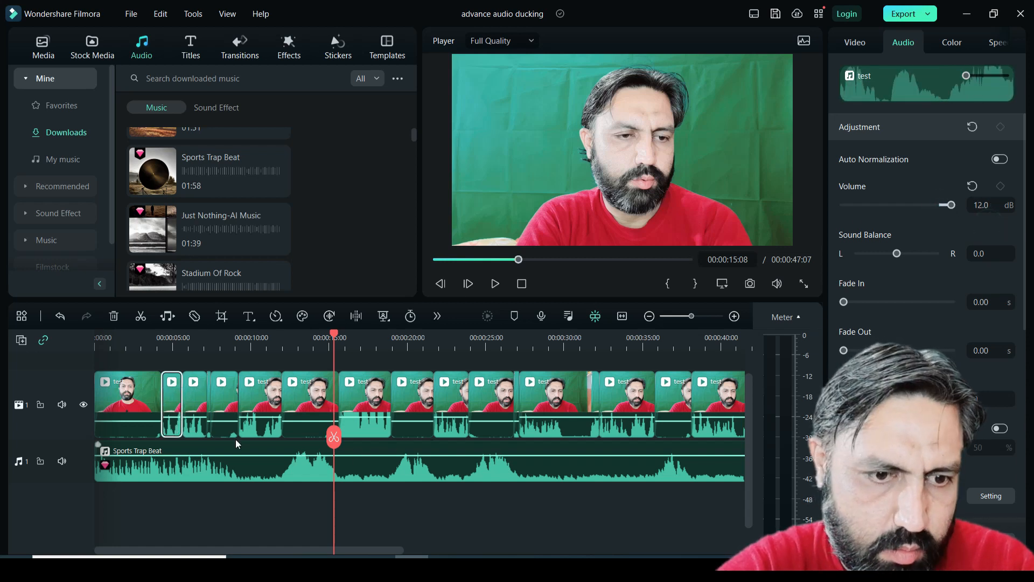
pyautogui.click(221, 419)
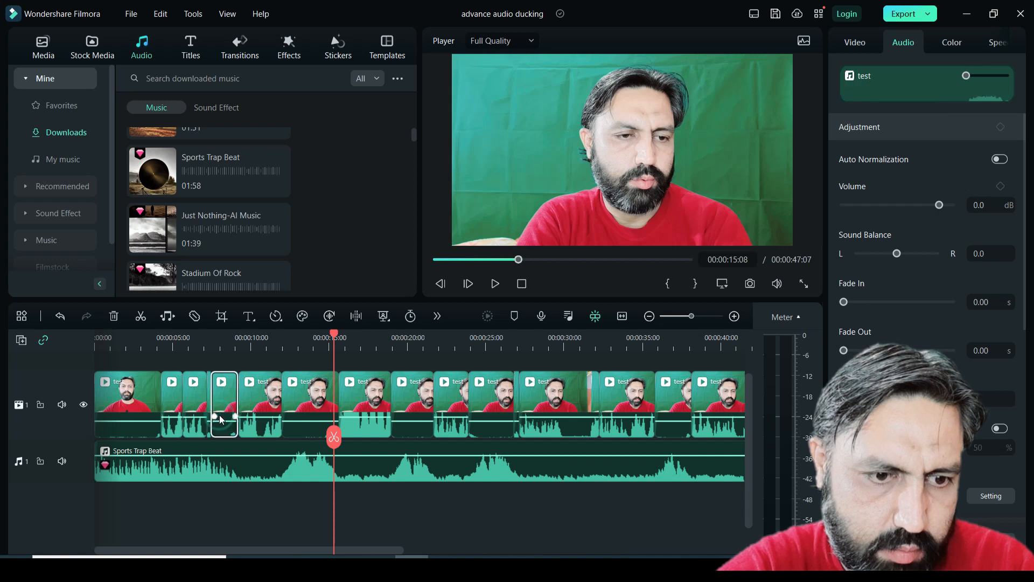
# - Play the project from the start and slightly lower the overall volume of the Sports Trap Beat music during playback
pyautogui.click(520, 286)
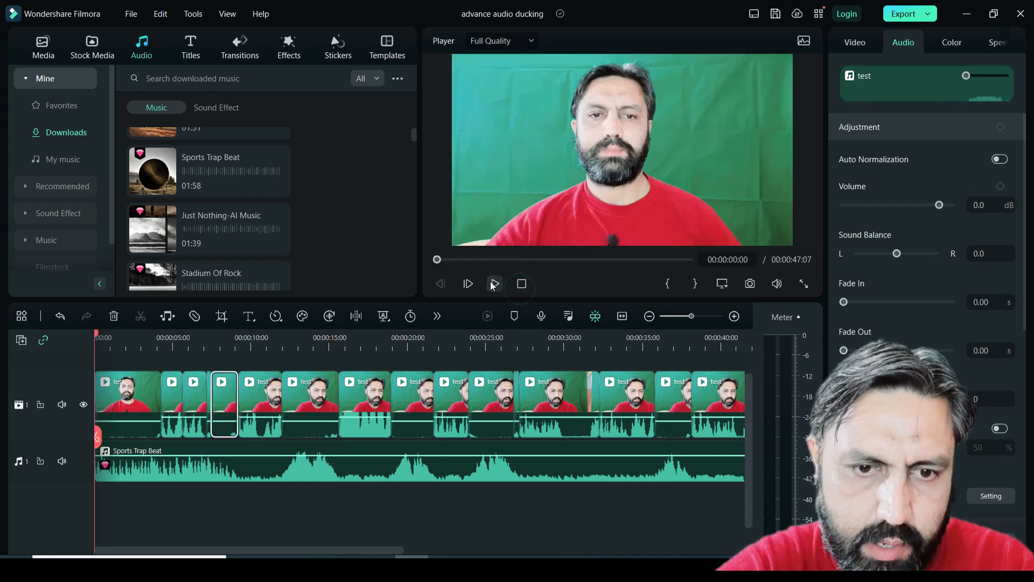
pyautogui.click(494, 284)
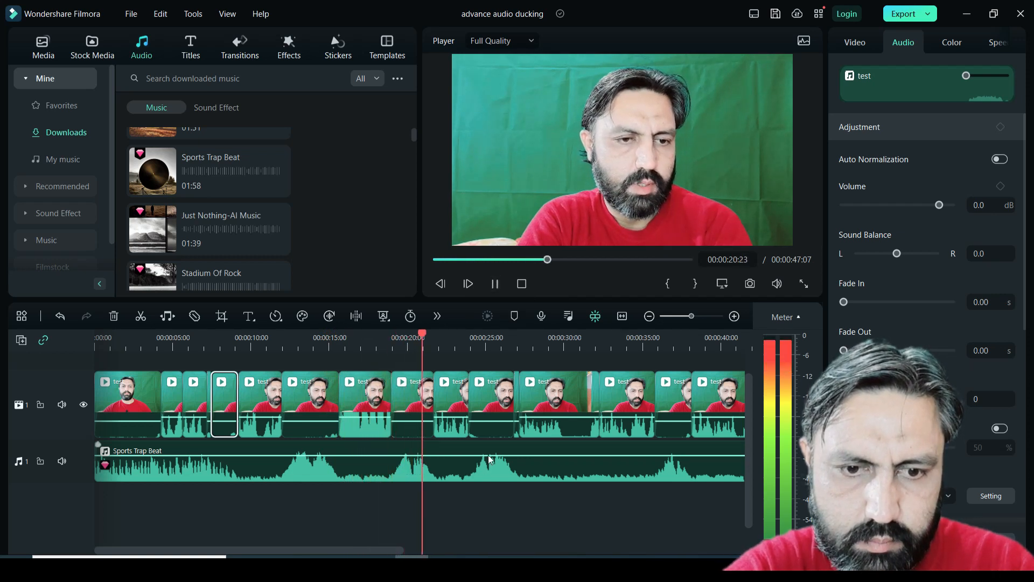
pyautogui.moveTo(488, 457); pyautogui.dragTo(487, 461)
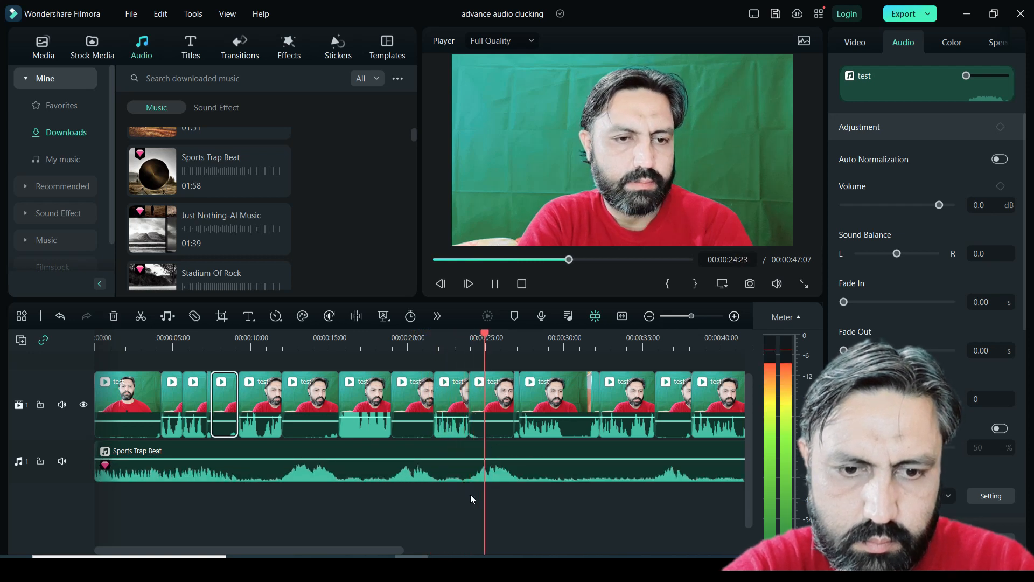
pyautogui.moveTo(377, 550); pyautogui.dragTo(466, 551)
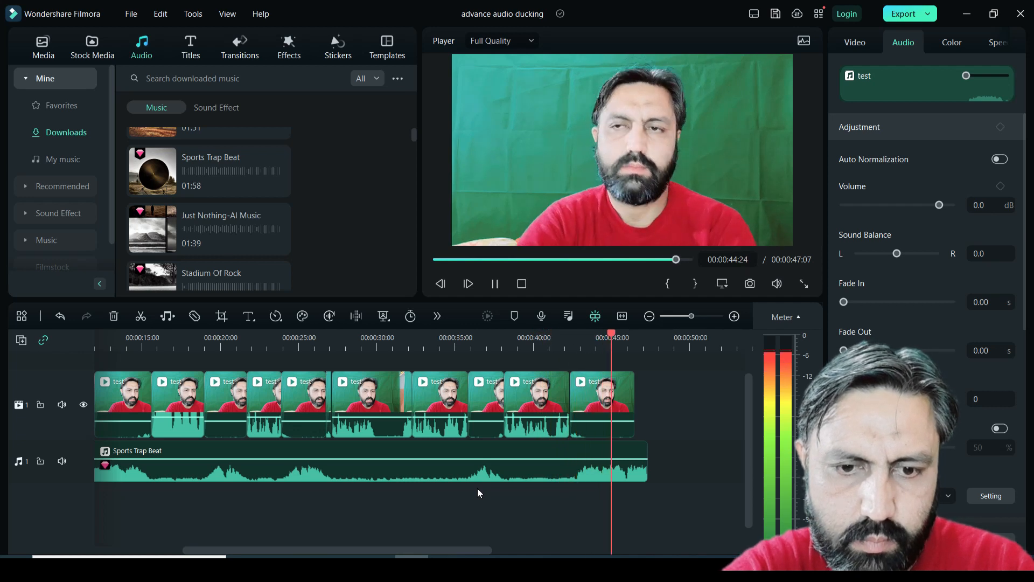
pyautogui.click(491, 280)
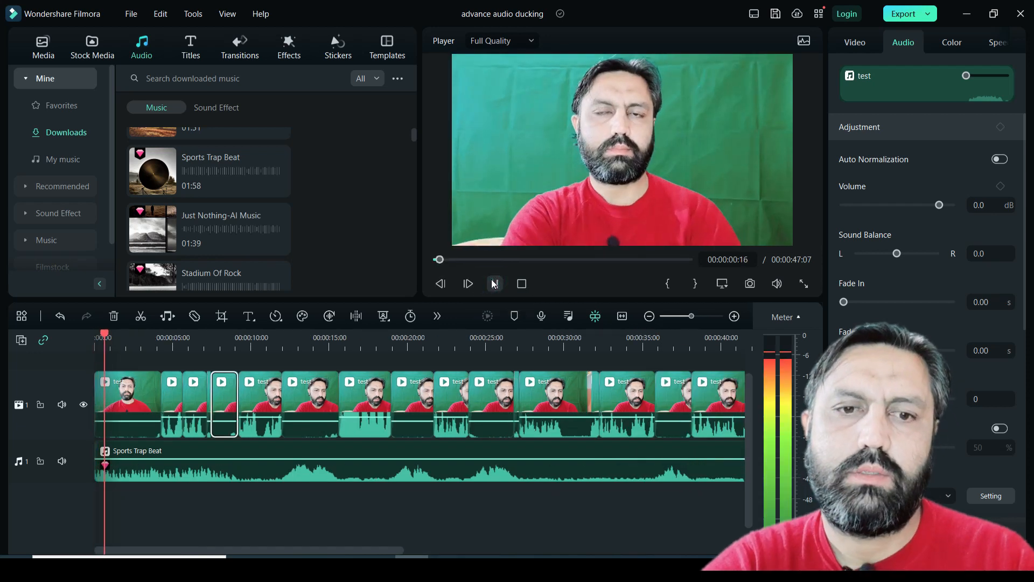
pyautogui.click(491, 281)
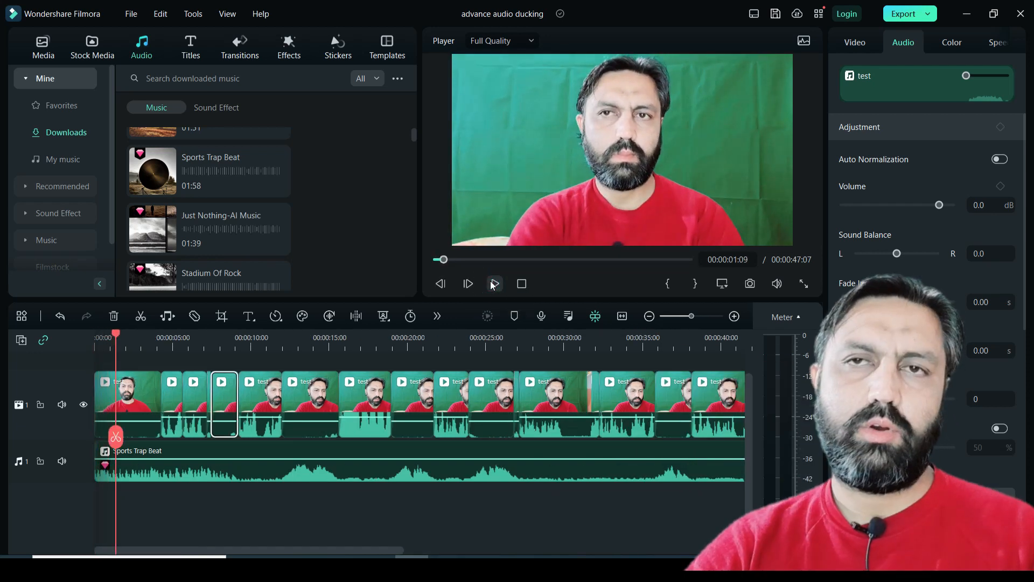